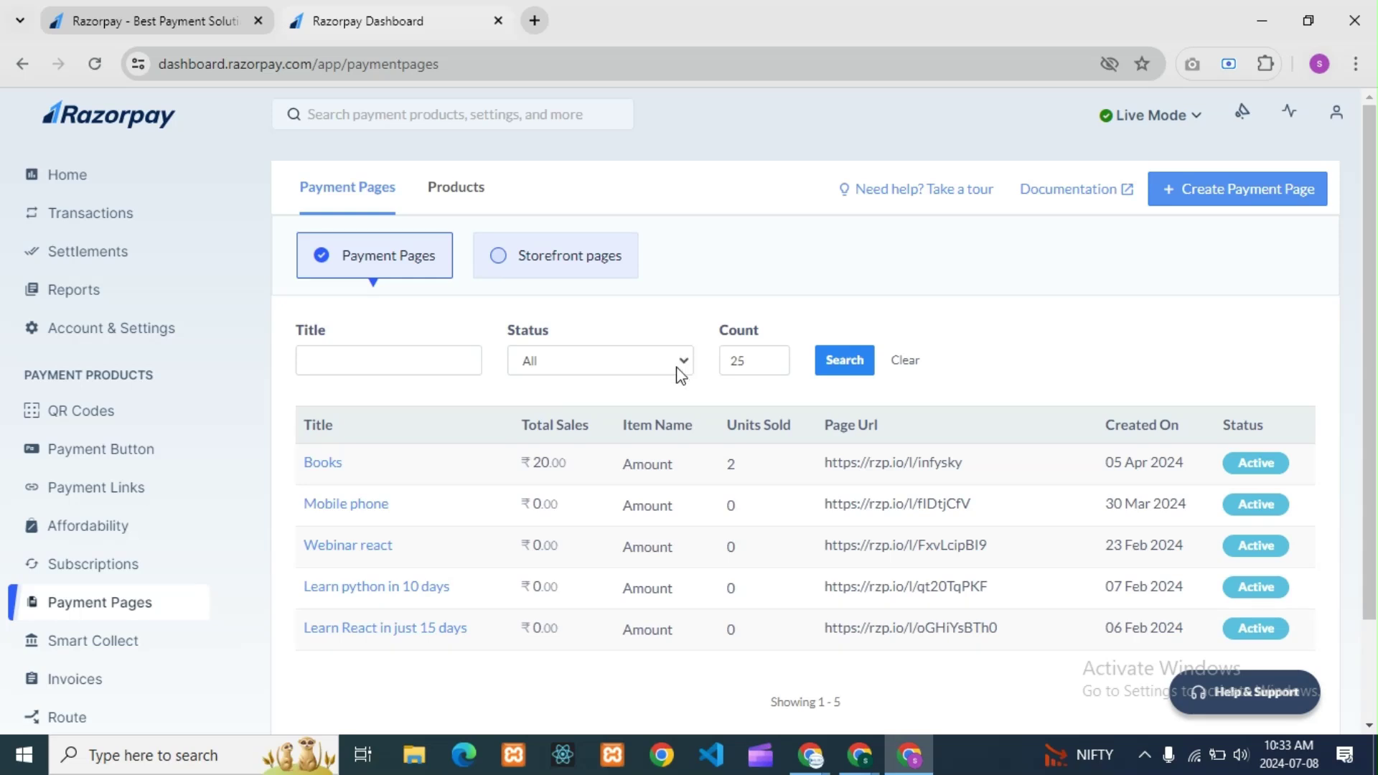
Open the details of the Mobile phone payment page, showing Active status and ₹10,000 price.
left_click(680, 373)
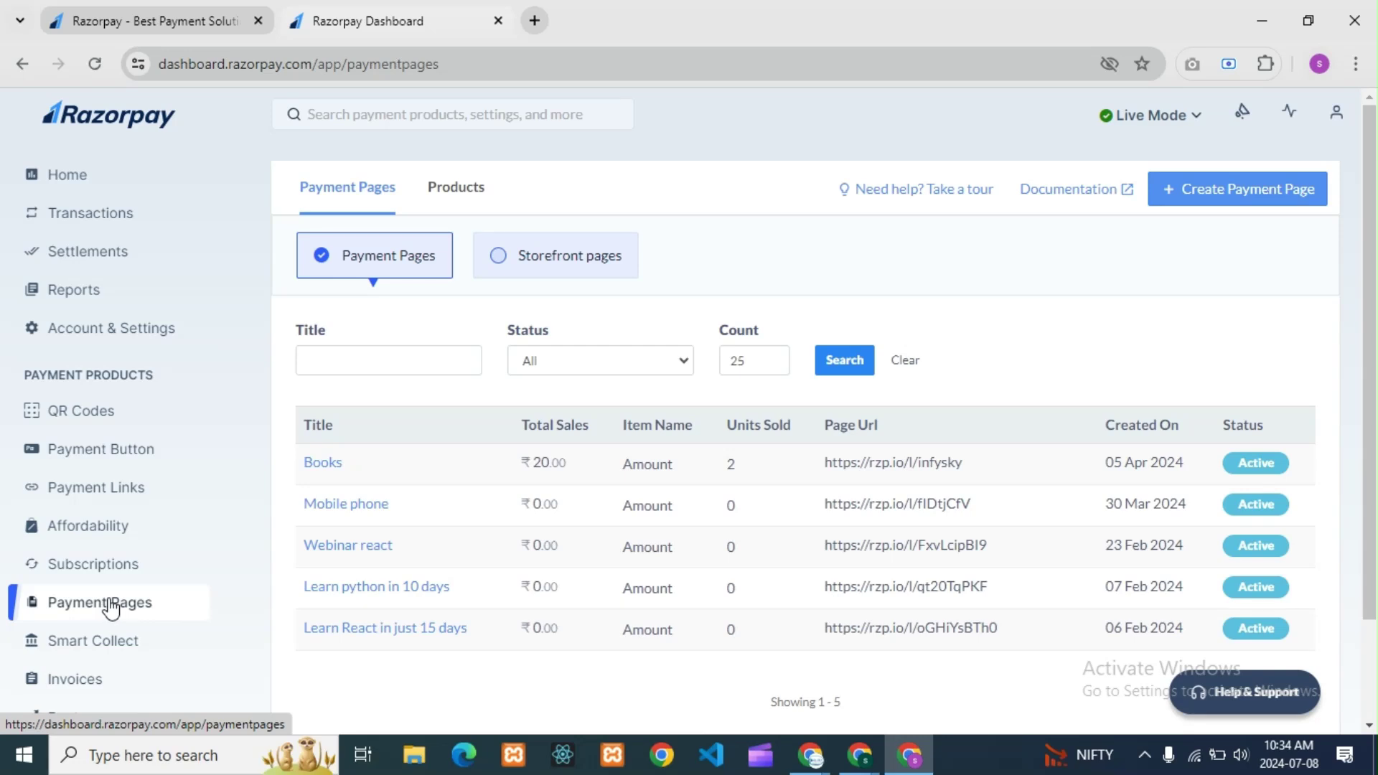
scroll(1057, 618, "down", 2)
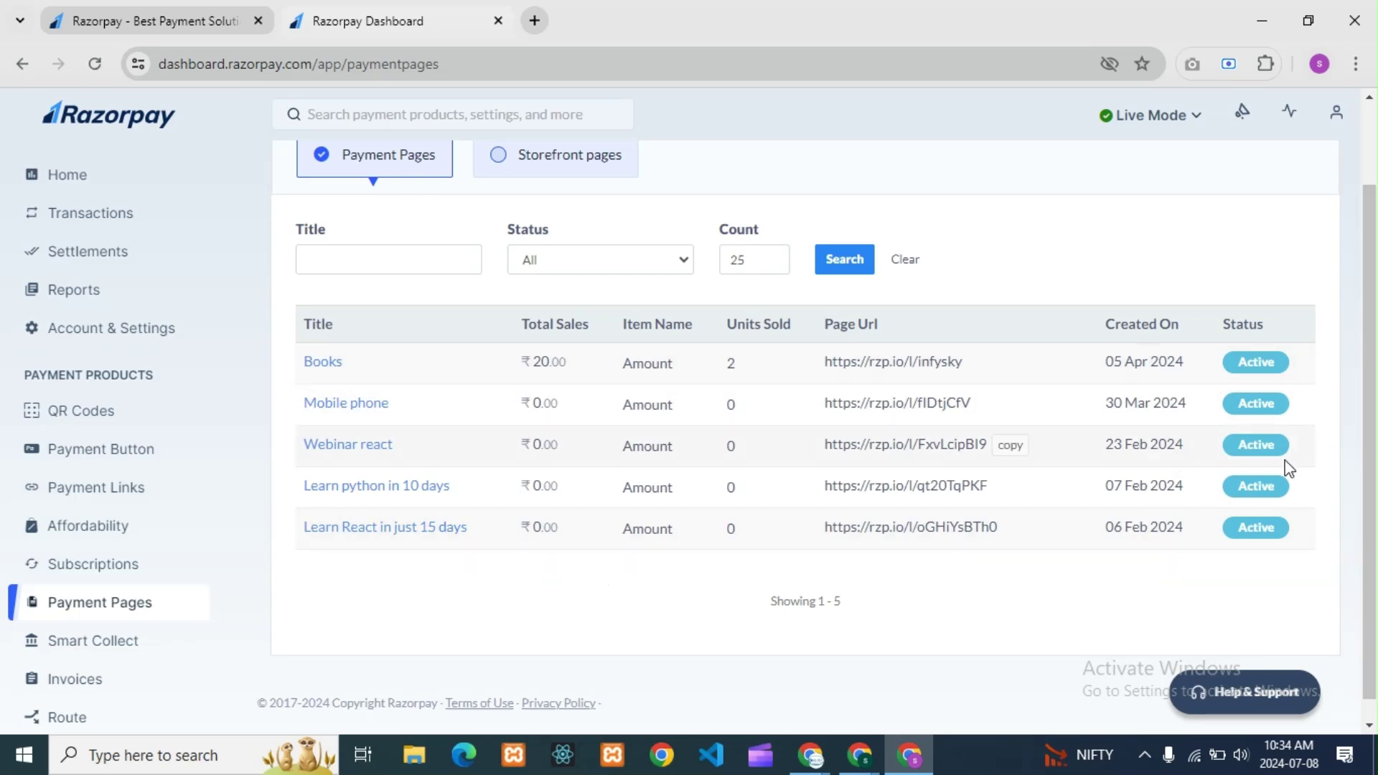
left_click(350, 406)
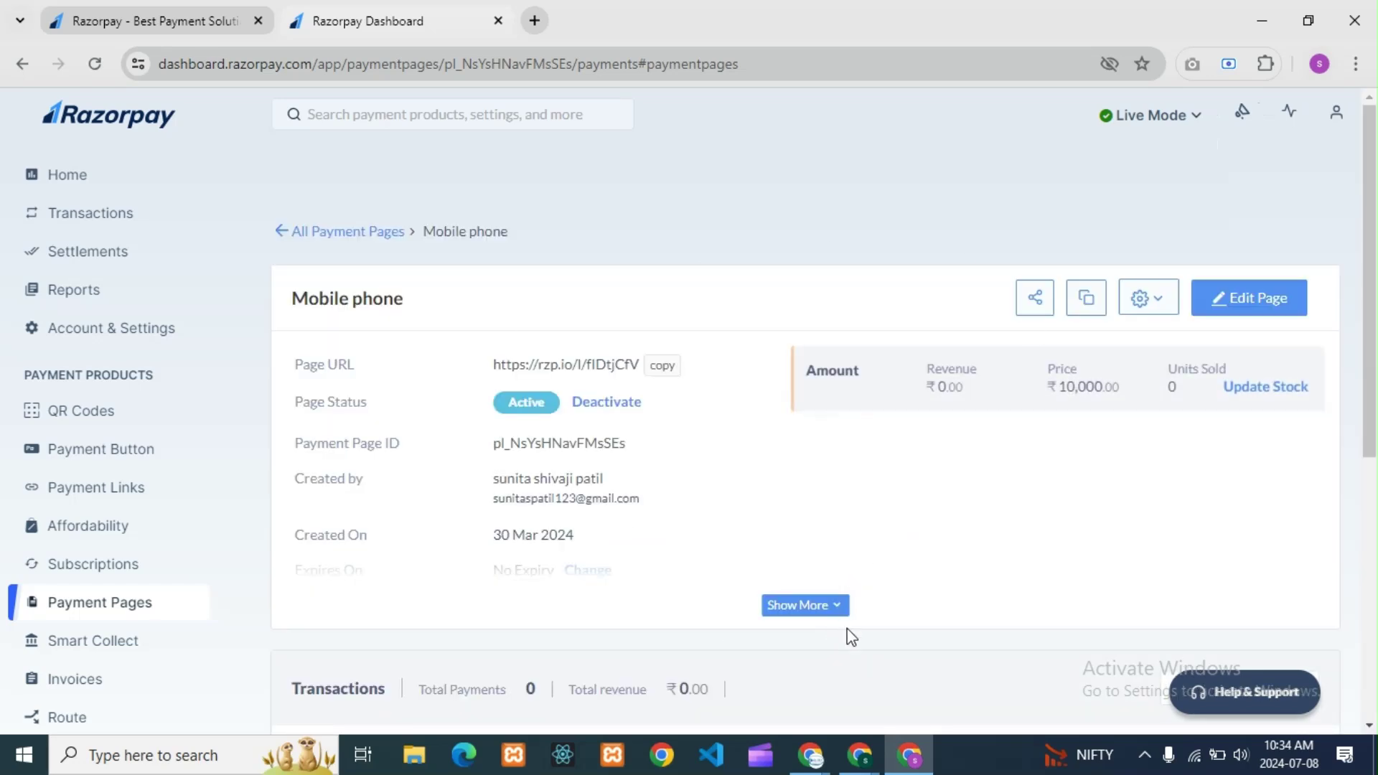
left_click(130, 605)
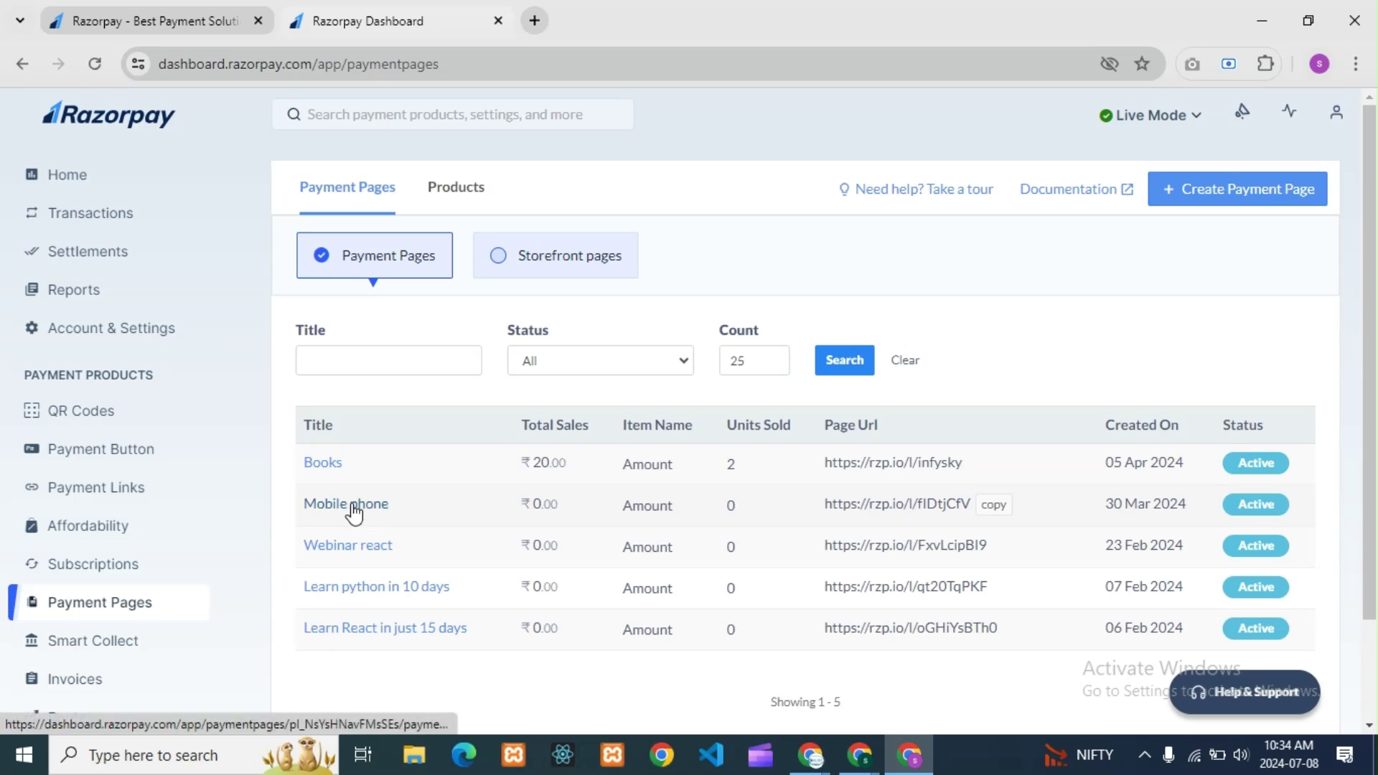
left_click(352, 507)
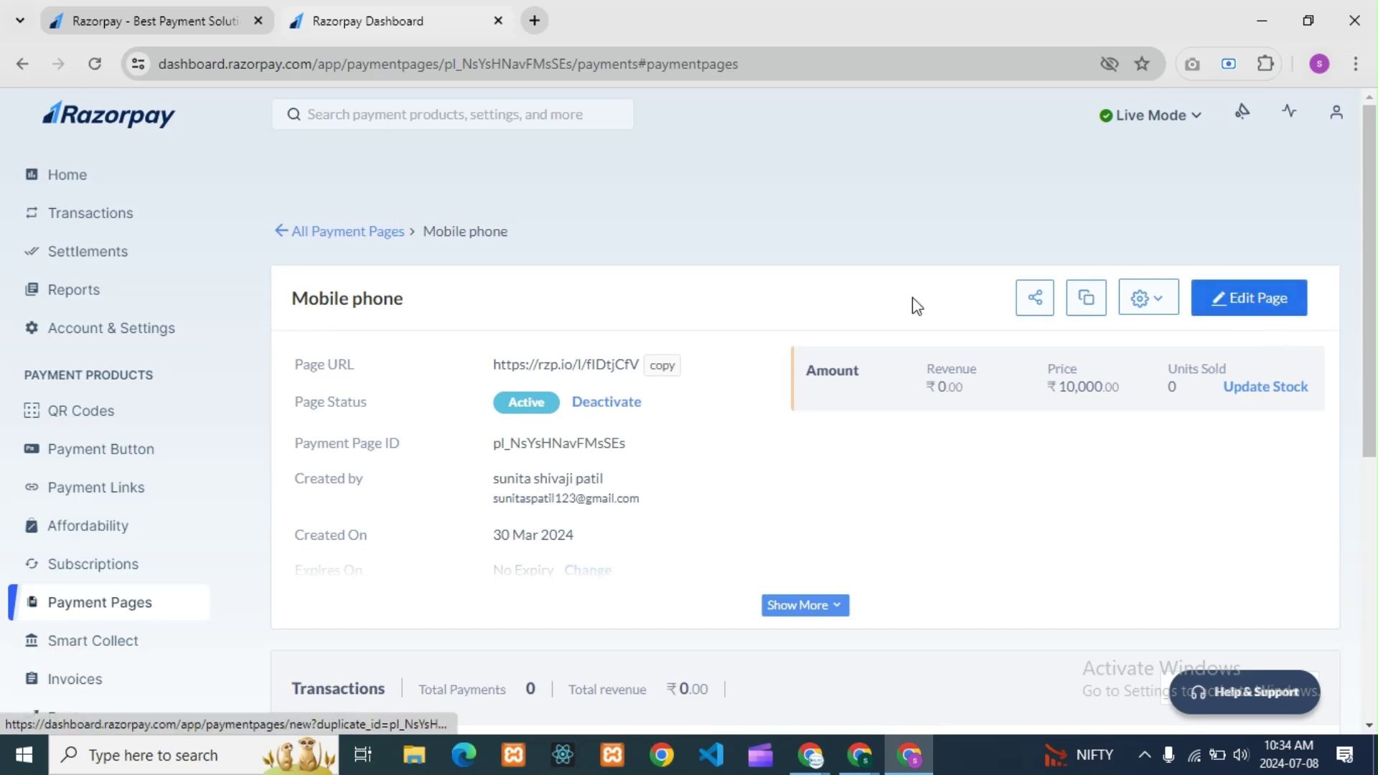
Open the Mobile phone page's editor with its ₹10,000.00 amount field and contact details.
left_click(1264, 310)
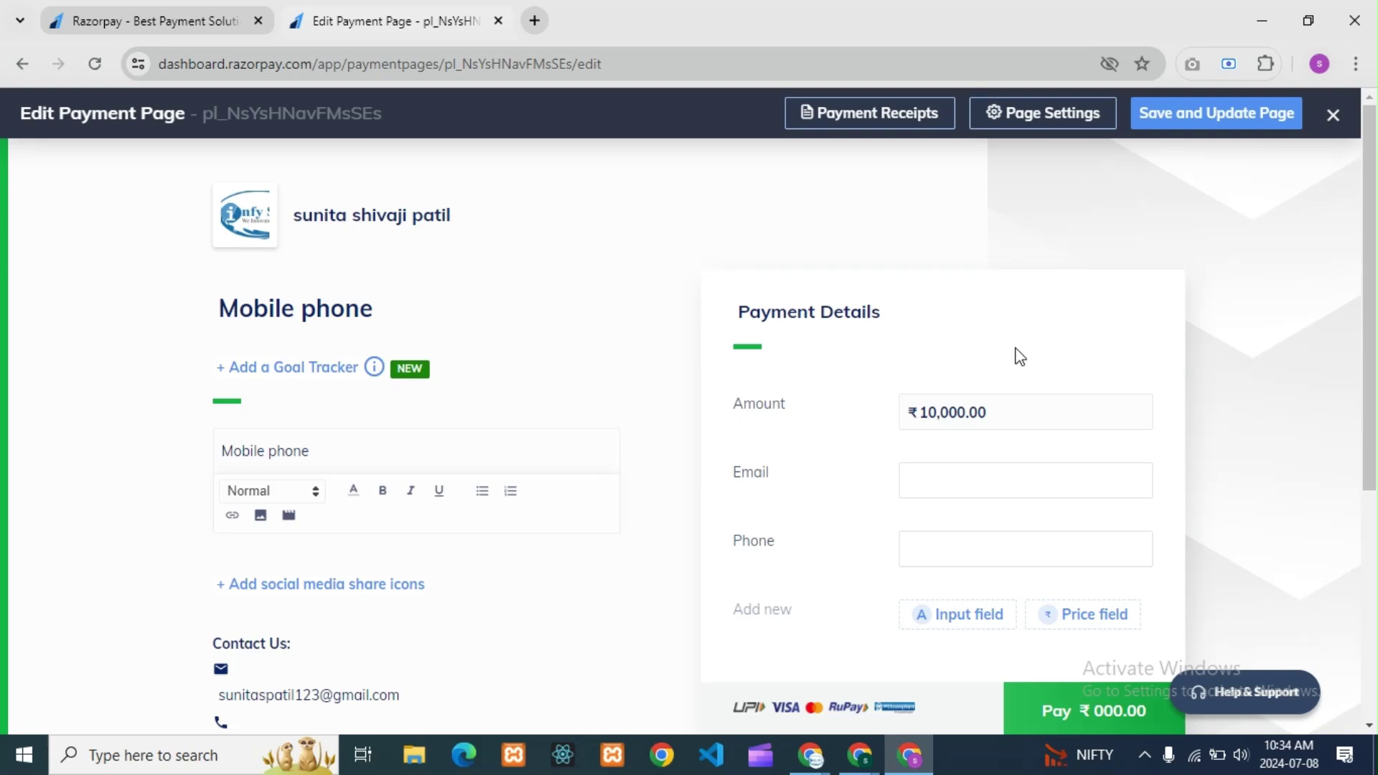
scroll(373, 474, "down", 3)
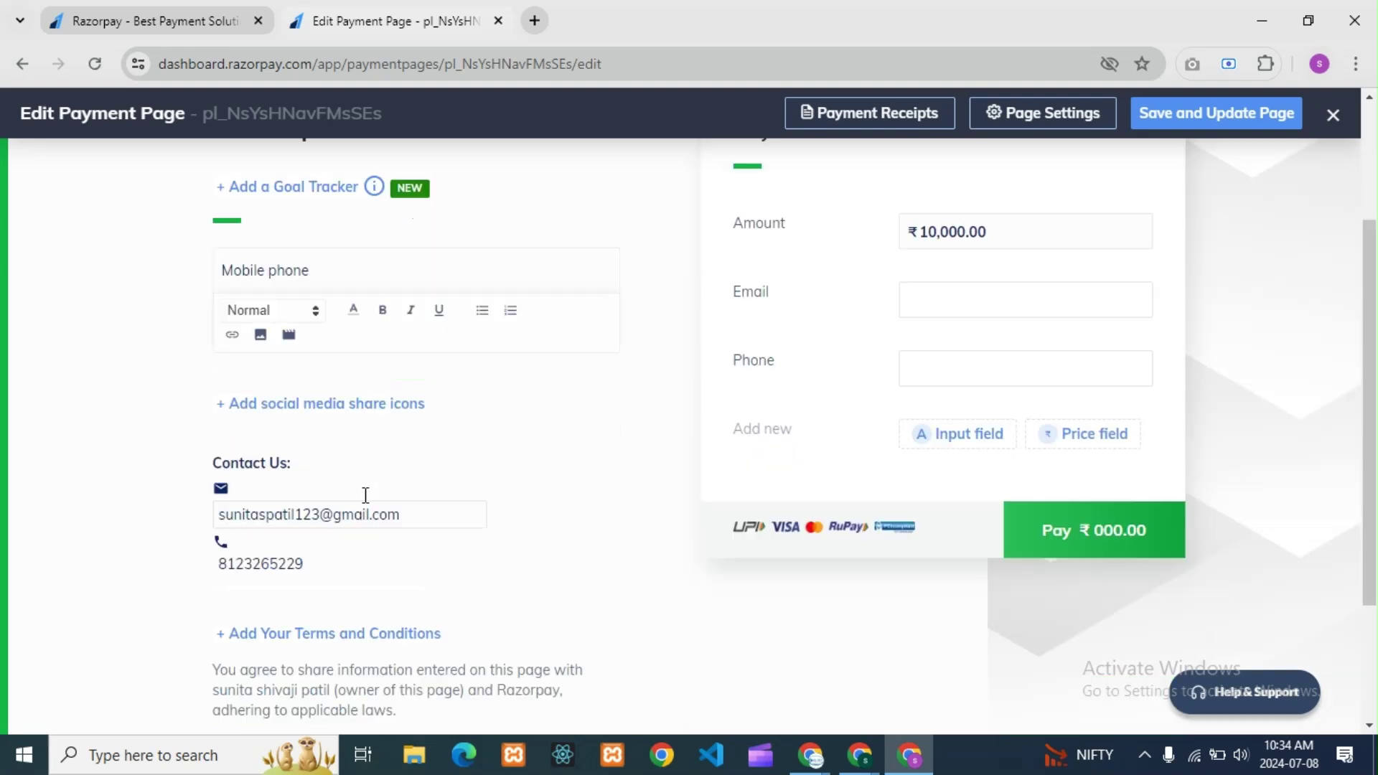
scroll(1040, 358, "up", 3)
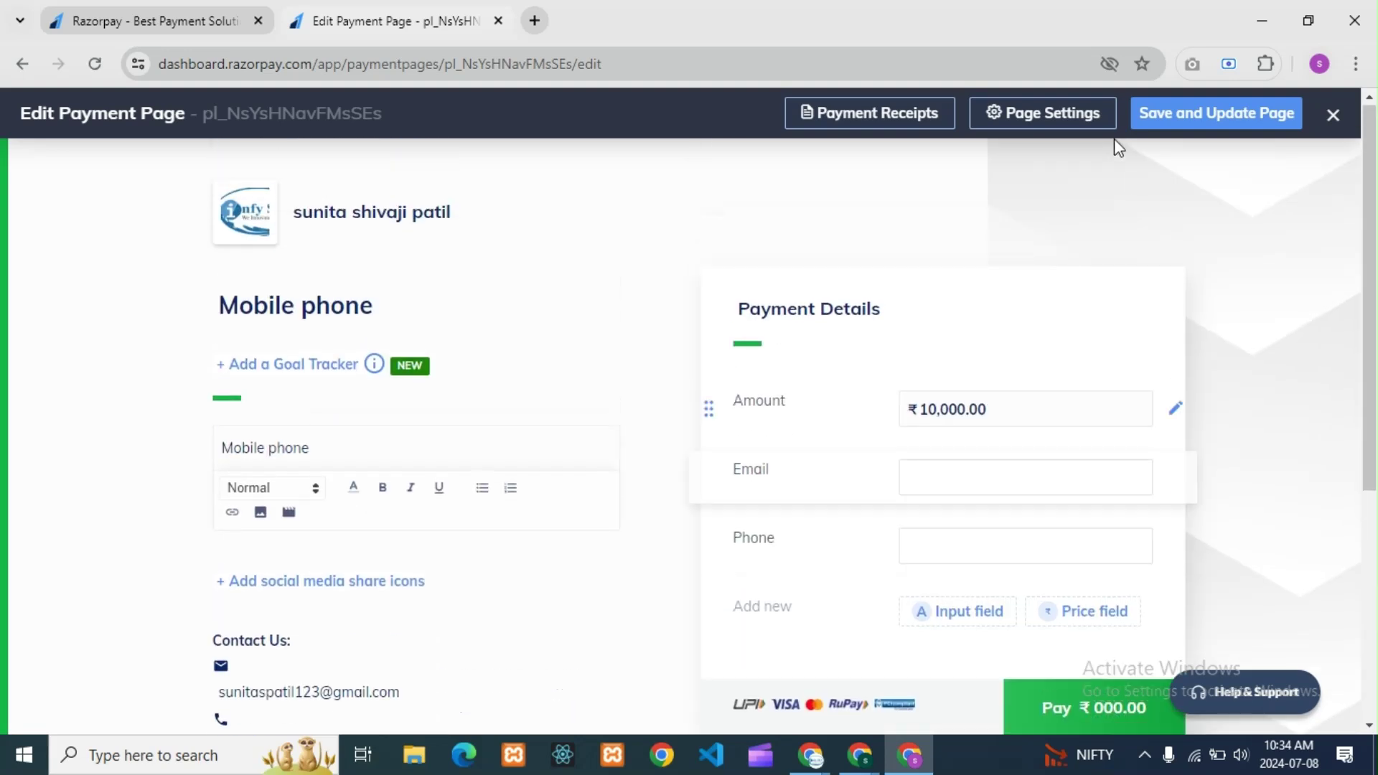
In Page Settings, replace the random URL slug with 'modicare' and save.
left_click(1035, 123)
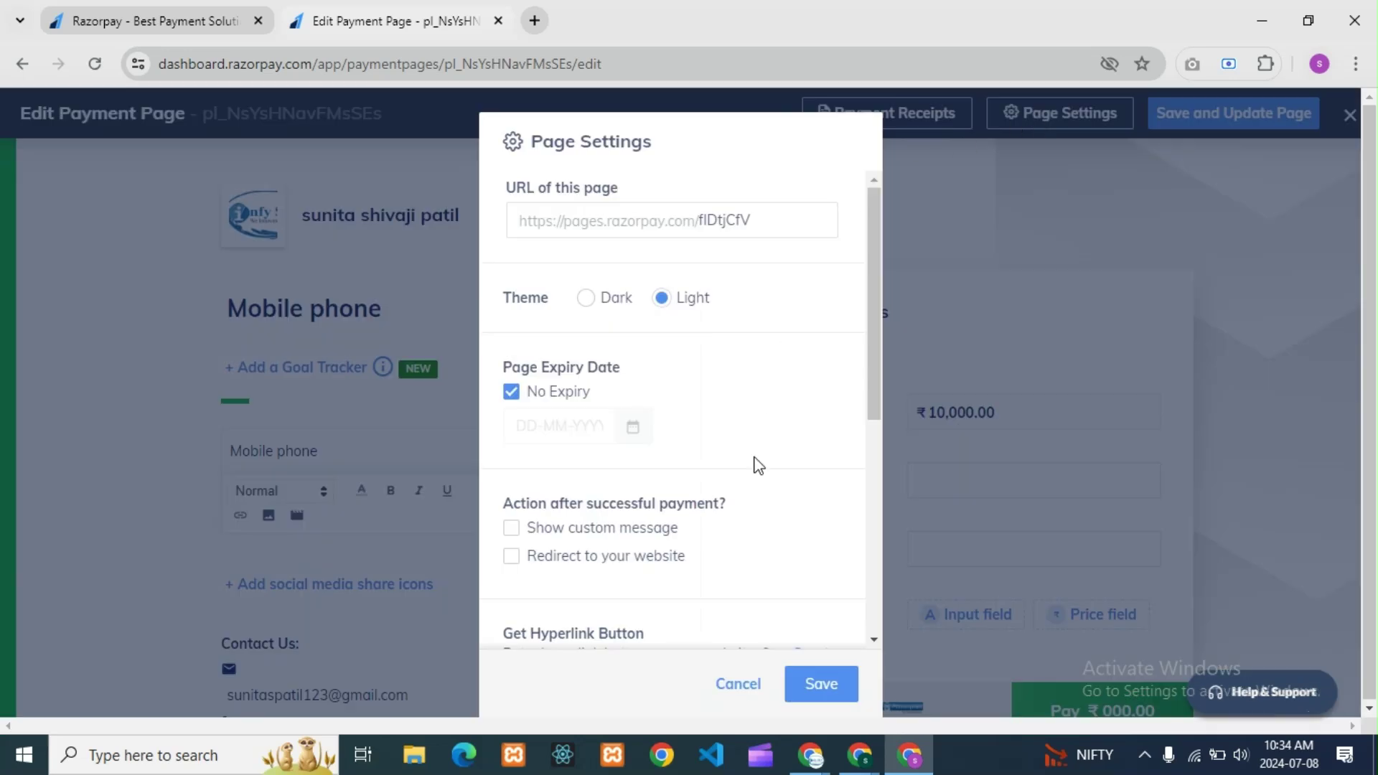
left_click(537, 216)
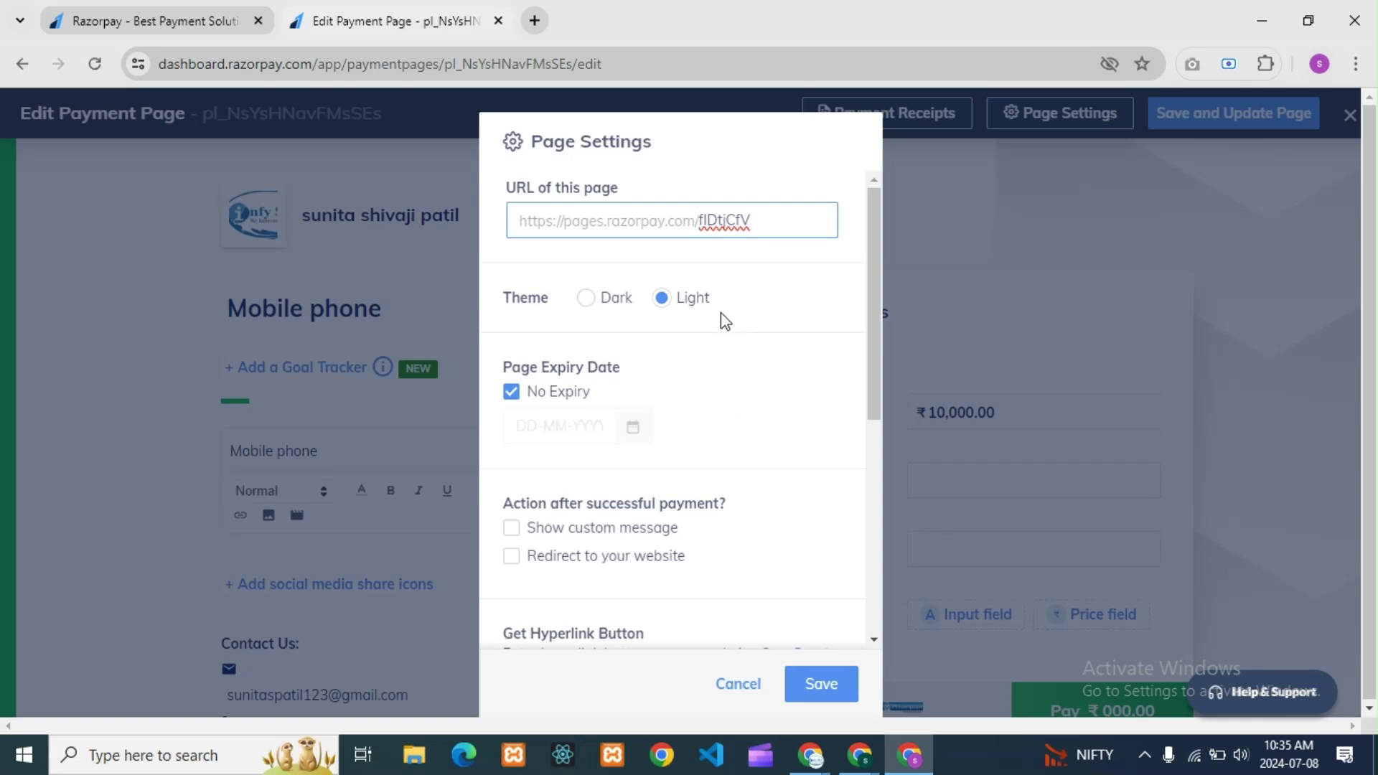
left_click(768, 221)
key("BackSpace")
key("BackSpace")
key("BackSpace")
key("BackSpace")
key("BackSpace")
key("BackSpace")
key("BackSpace")
key("BackSpace")
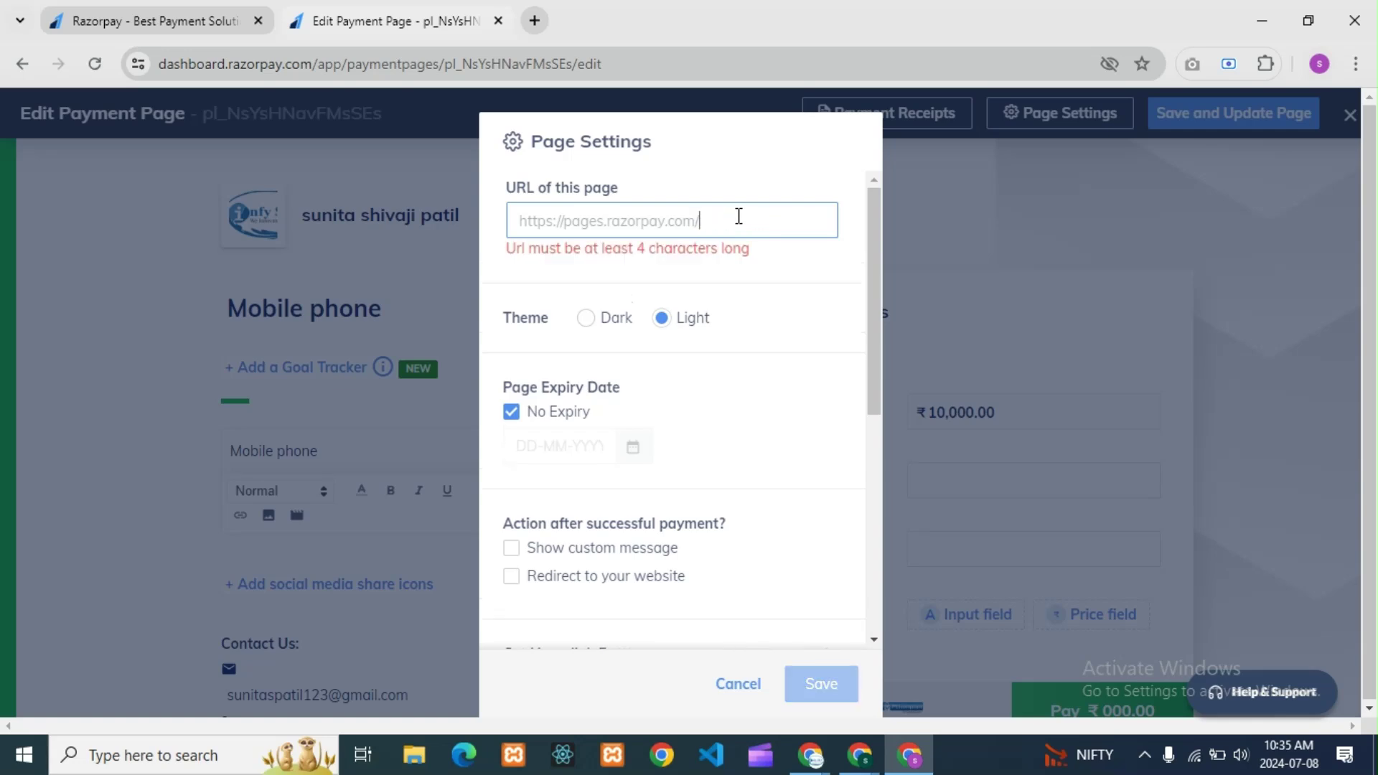
left_click(605, 220)
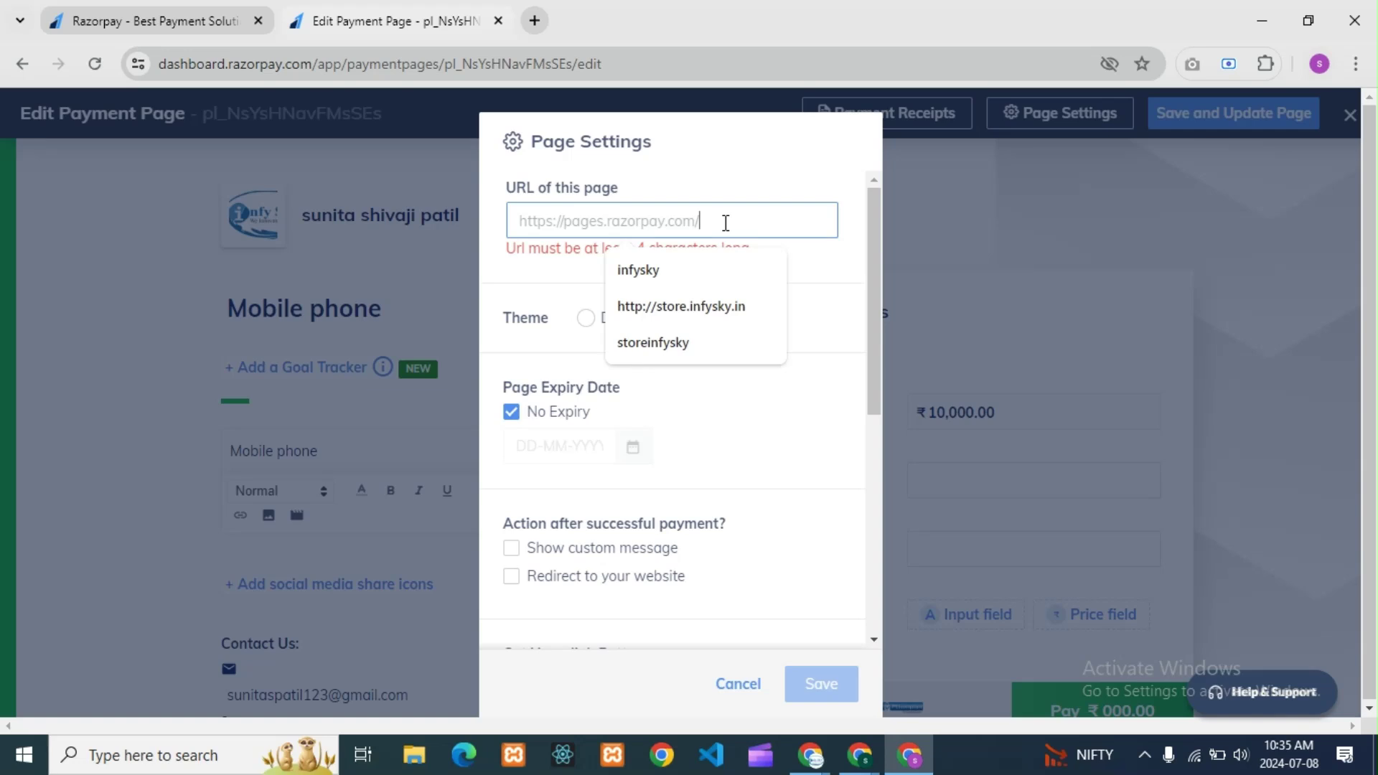
type("modicare")
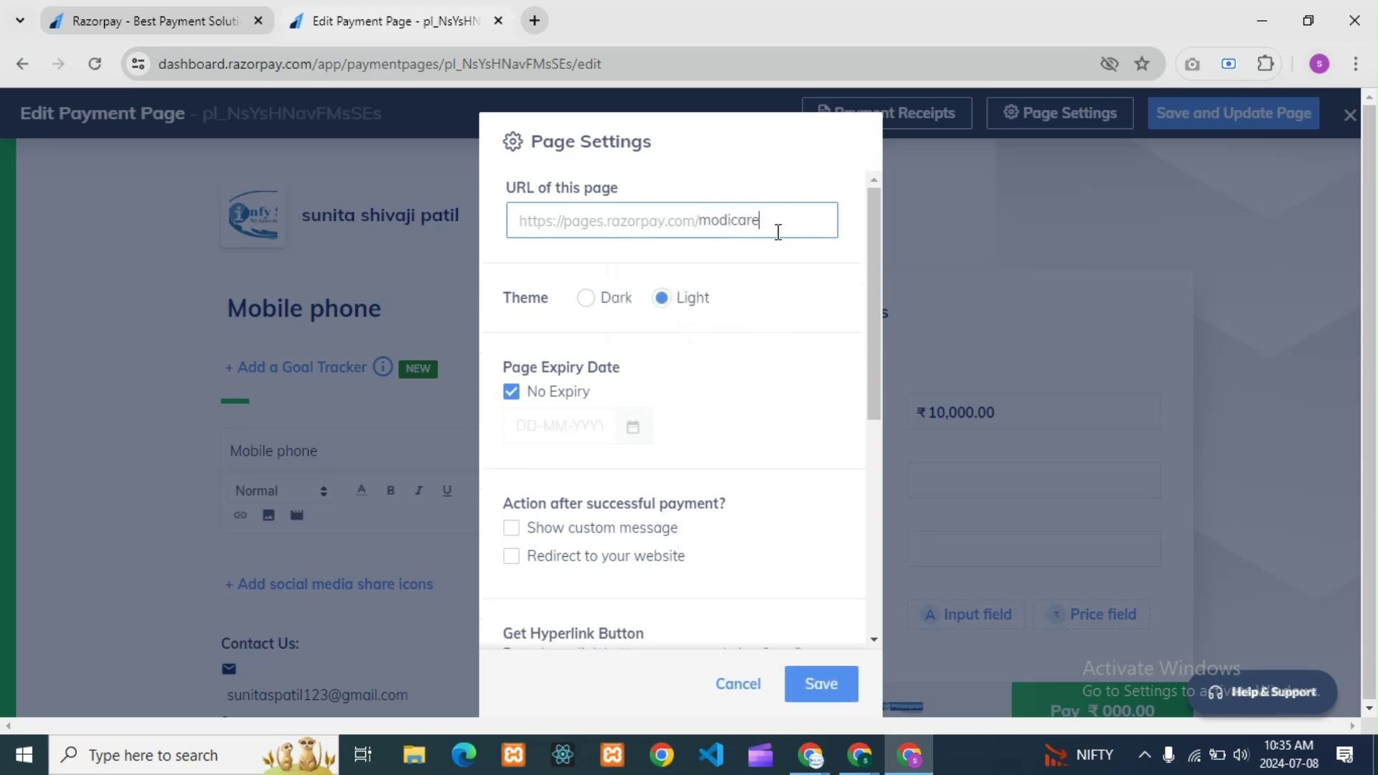
left_click_drag(778, 227, 702, 228)
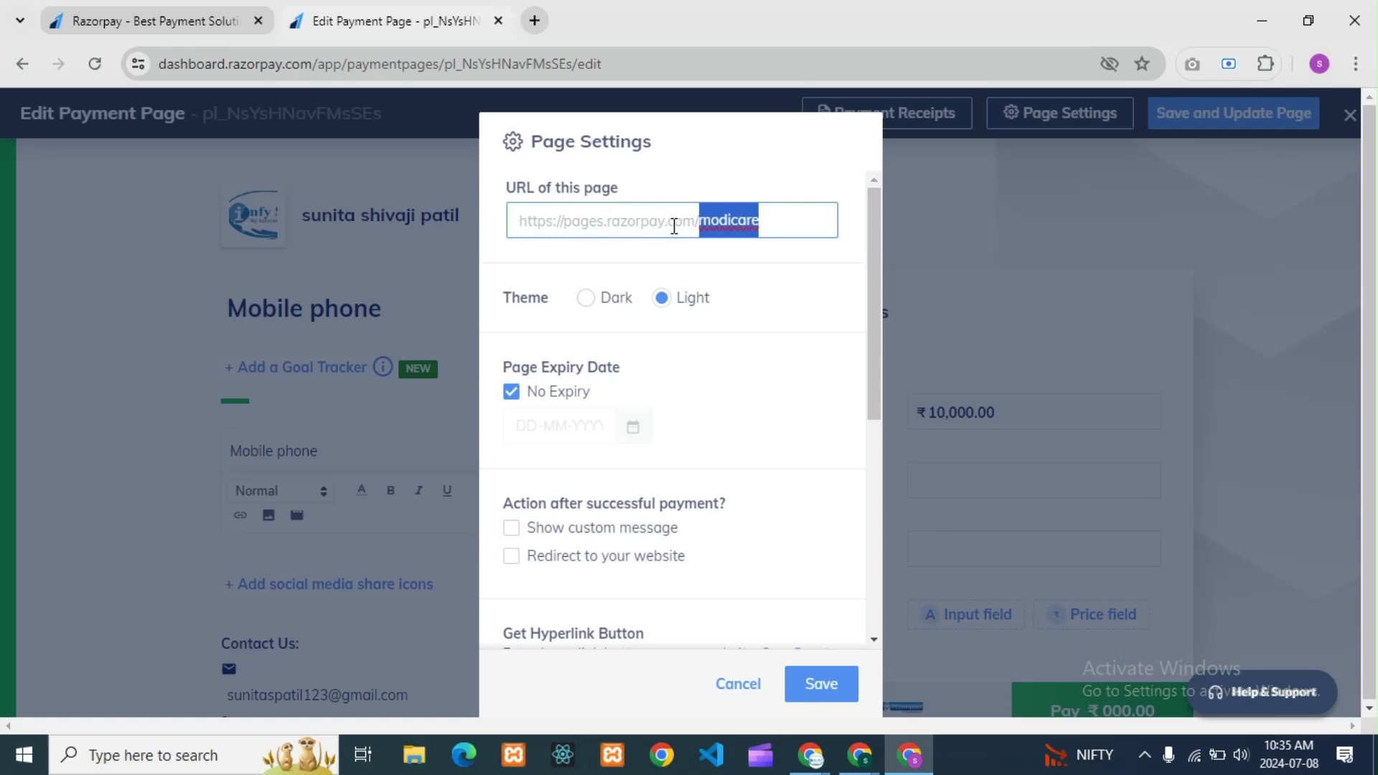
left_click(769, 271)
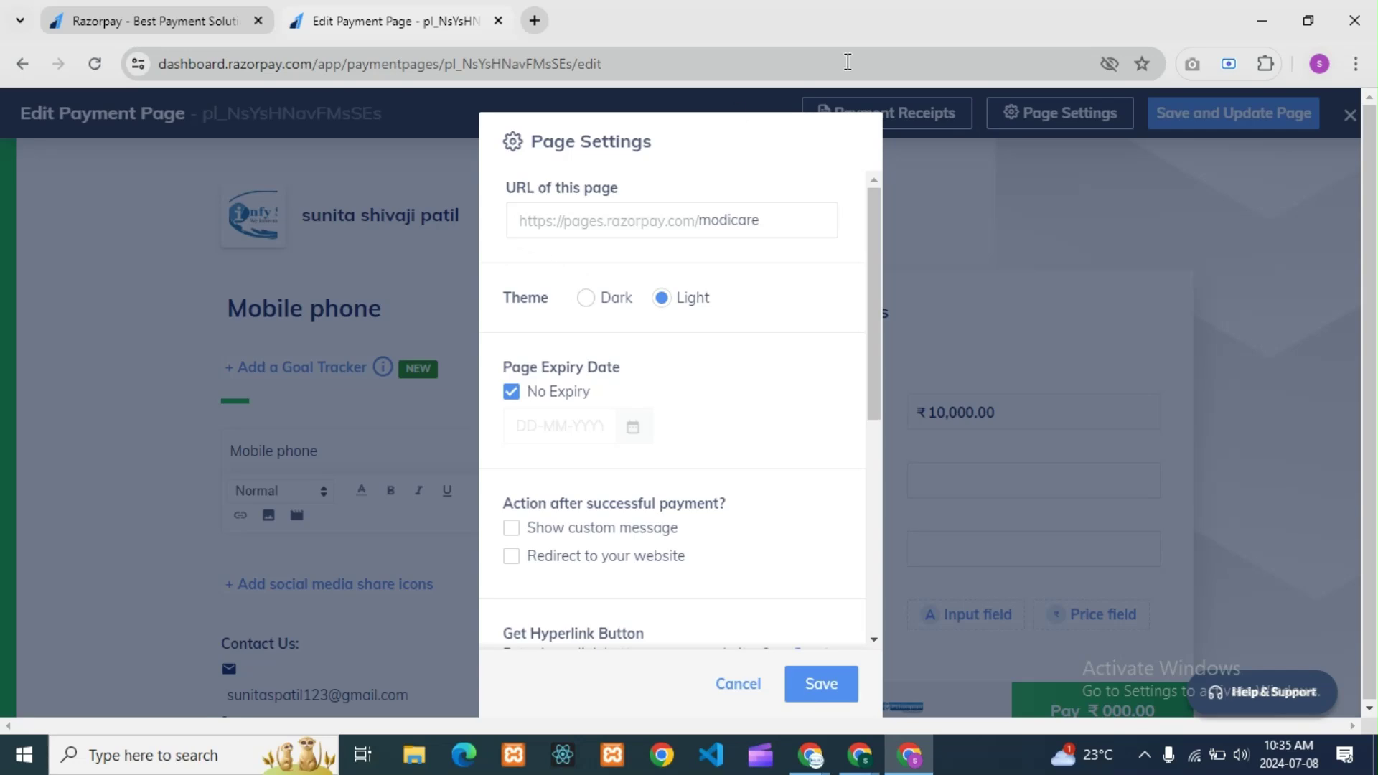
scroll(825, 492, "down", 1)
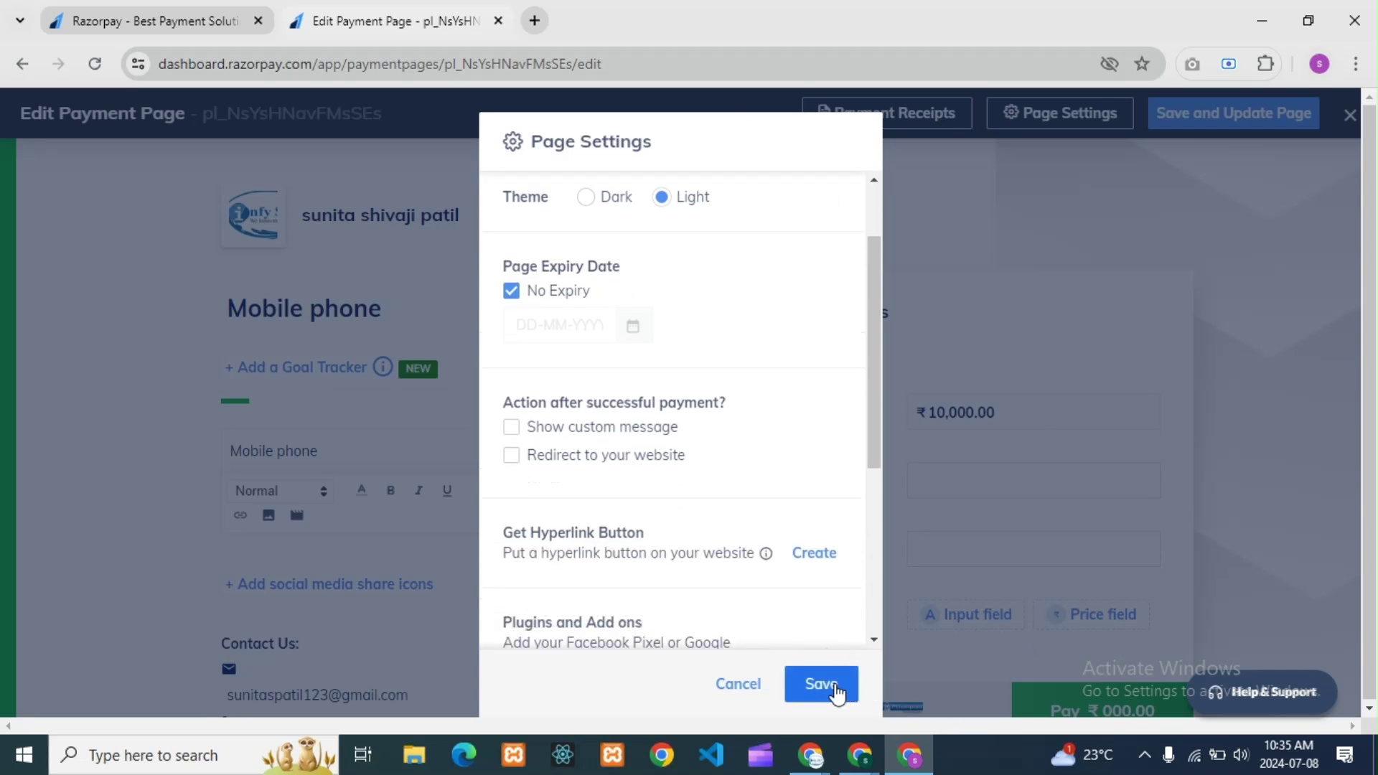
left_click(834, 691)
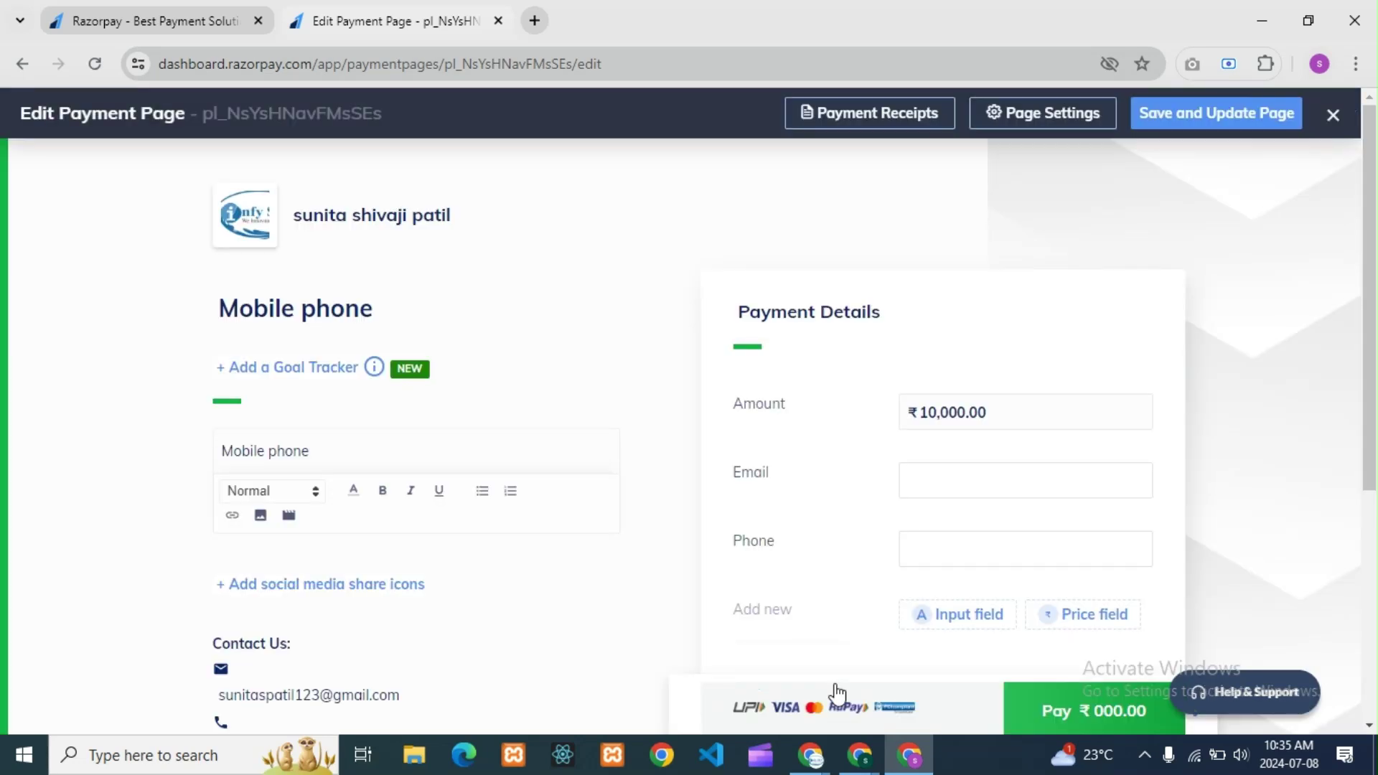
Save and publish the Mobile phone page so it goes live at rzp.io/l/modicare.
left_click(1184, 124)
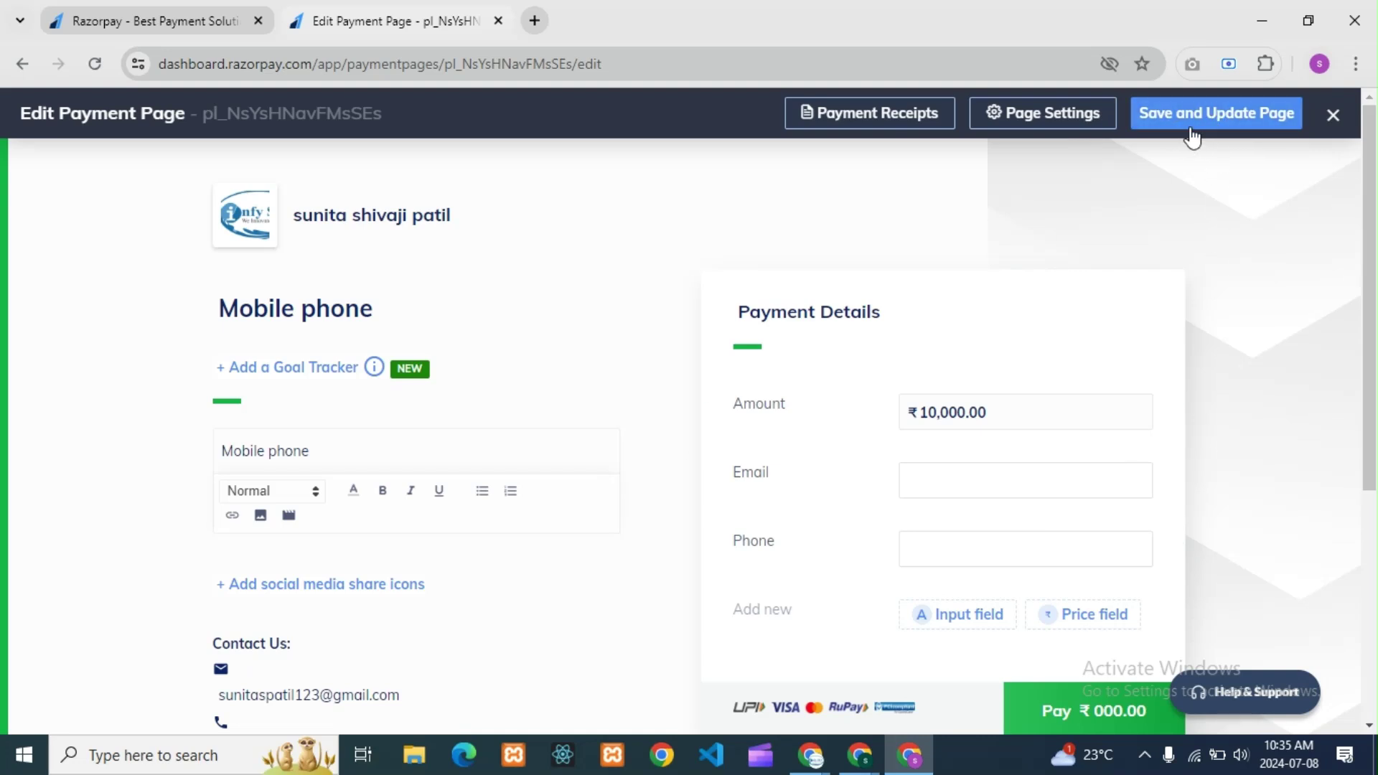
left_click(1197, 124)
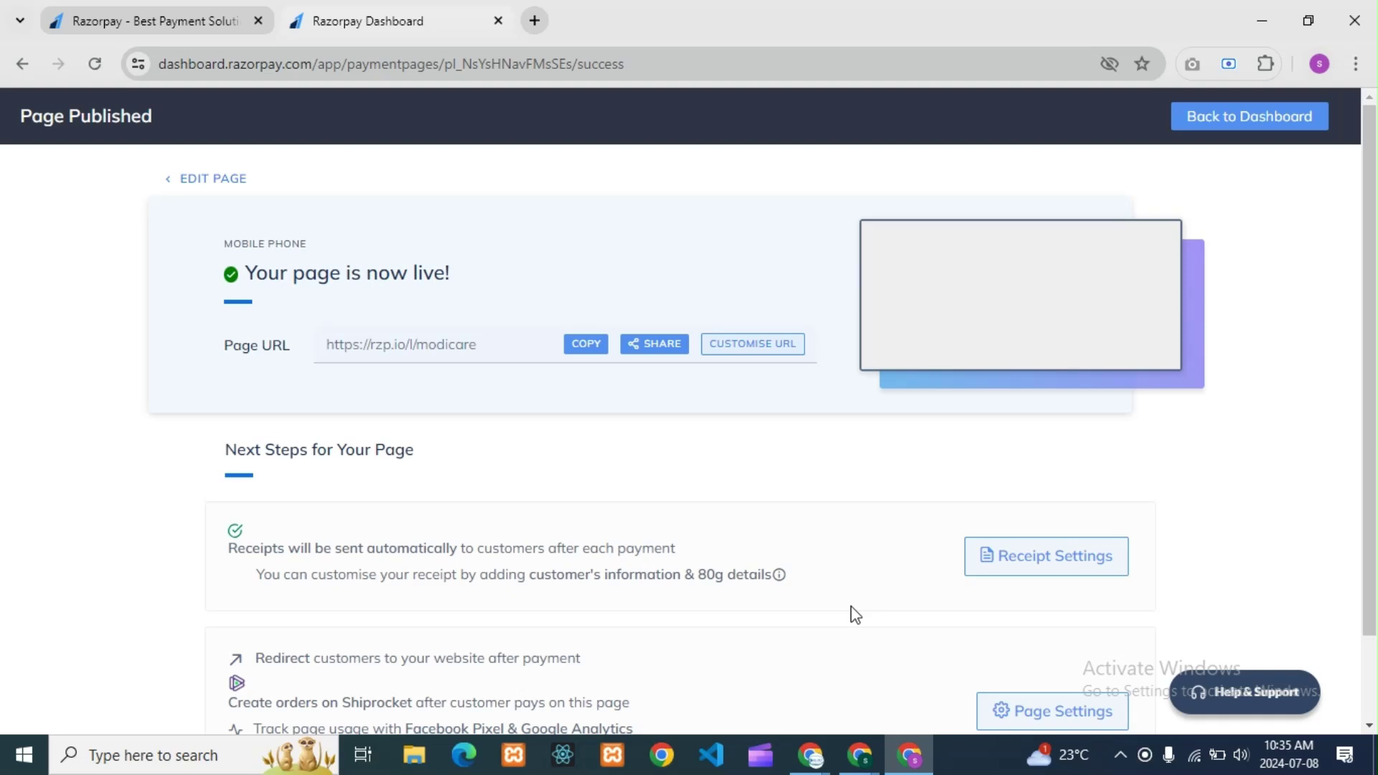
Copy the published rzp.io/l/modicare page link.
left_click(440, 345)
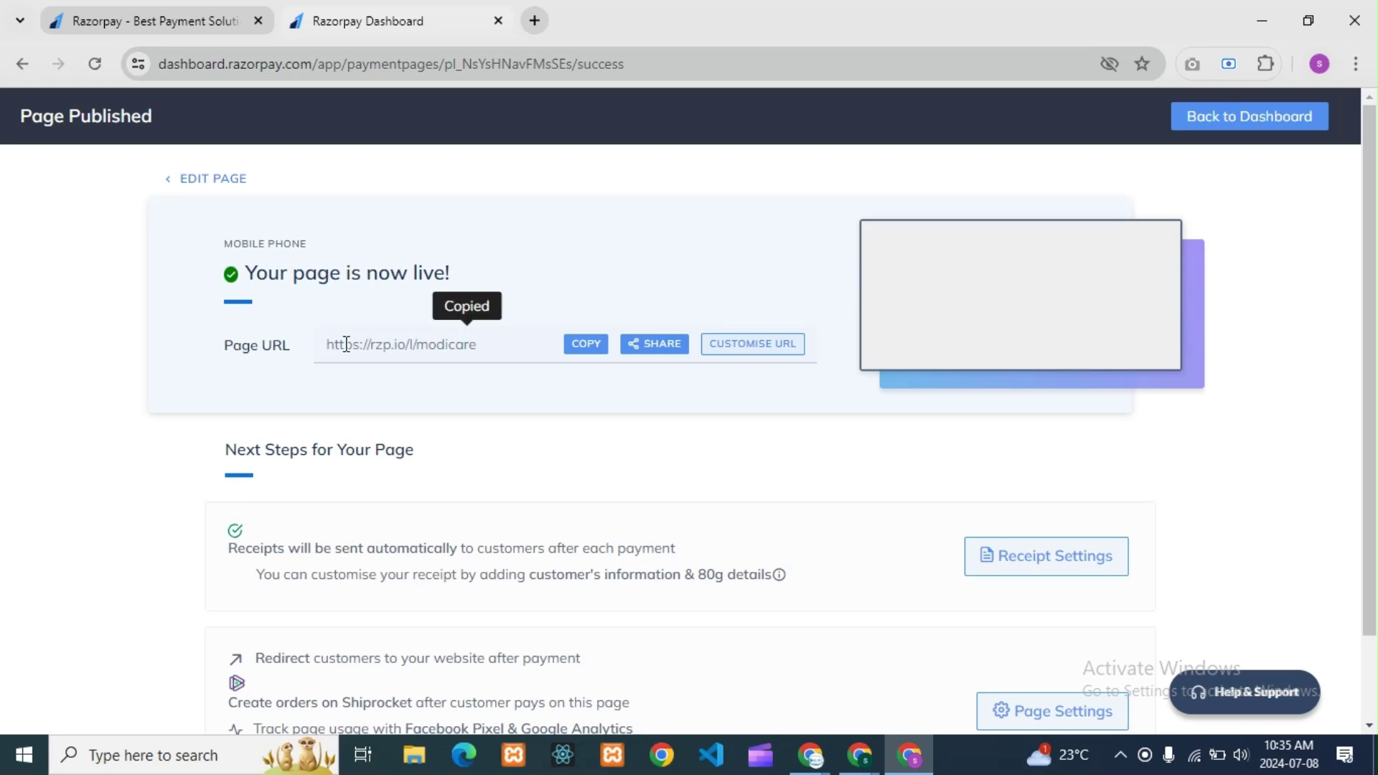
left_click_drag(367, 345, 320, 338)
left_click(422, 358)
left_click(364, 383)
left_click_drag(416, 344, 479, 347)
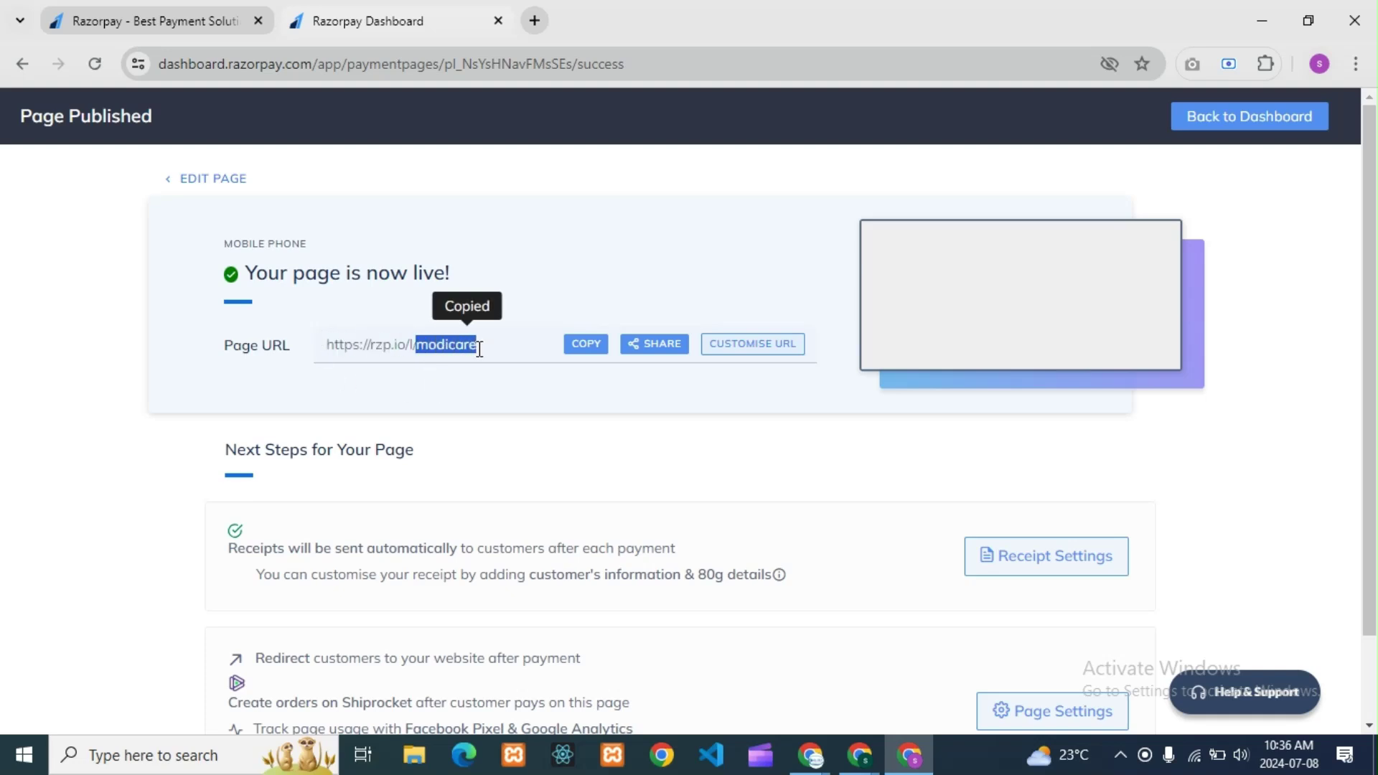
left_click(509, 391)
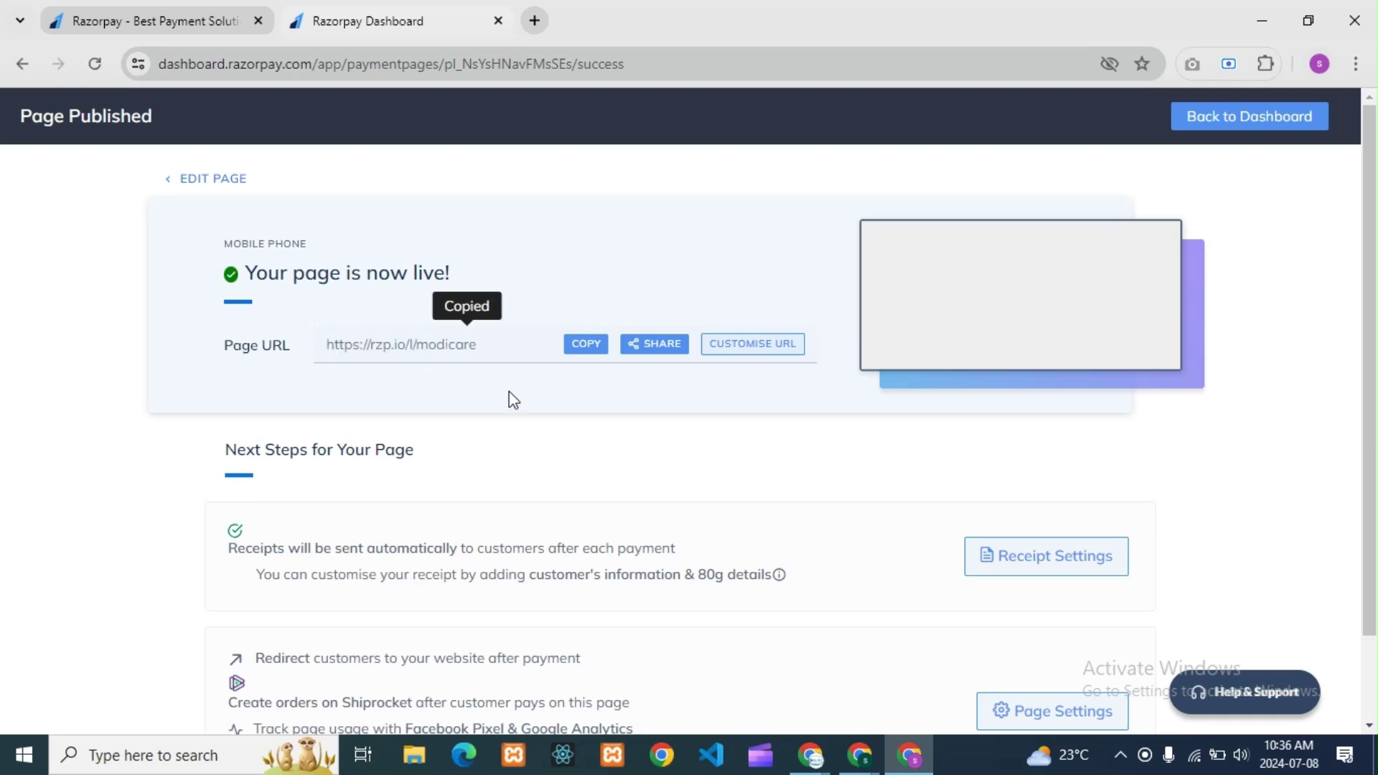
left_click(585, 343)
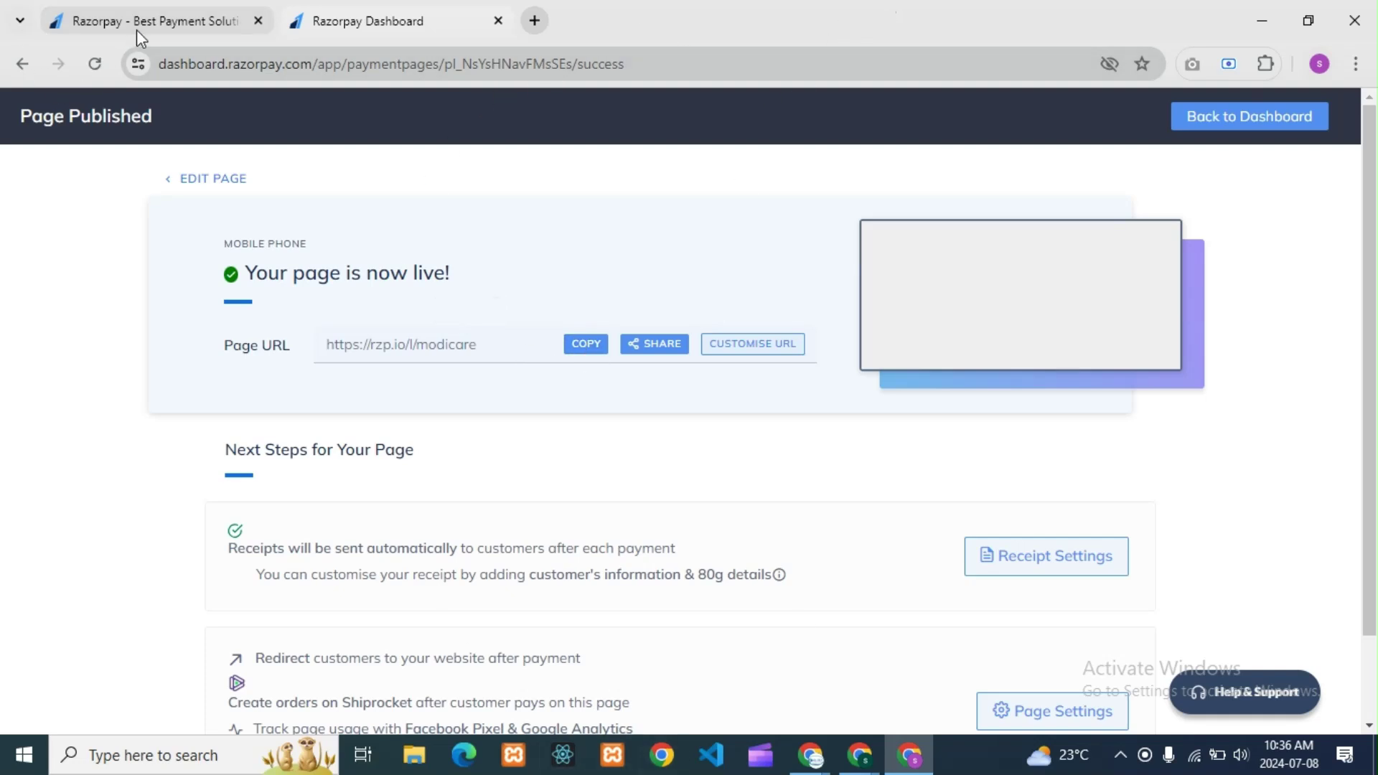
Leave the Page Published screen and head back toward the payment pages section.
left_click(27, 66)
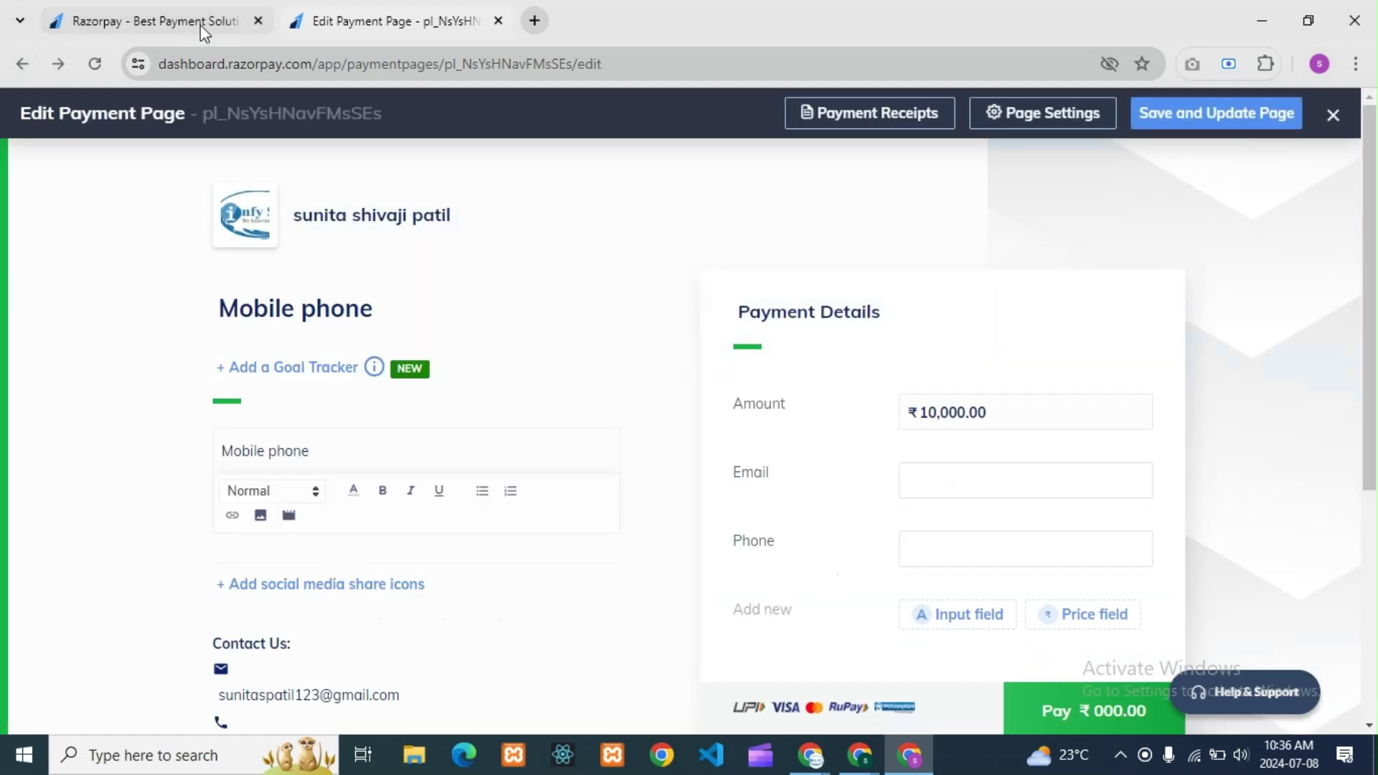
left_click(200, 24)
left_click(375, 28)
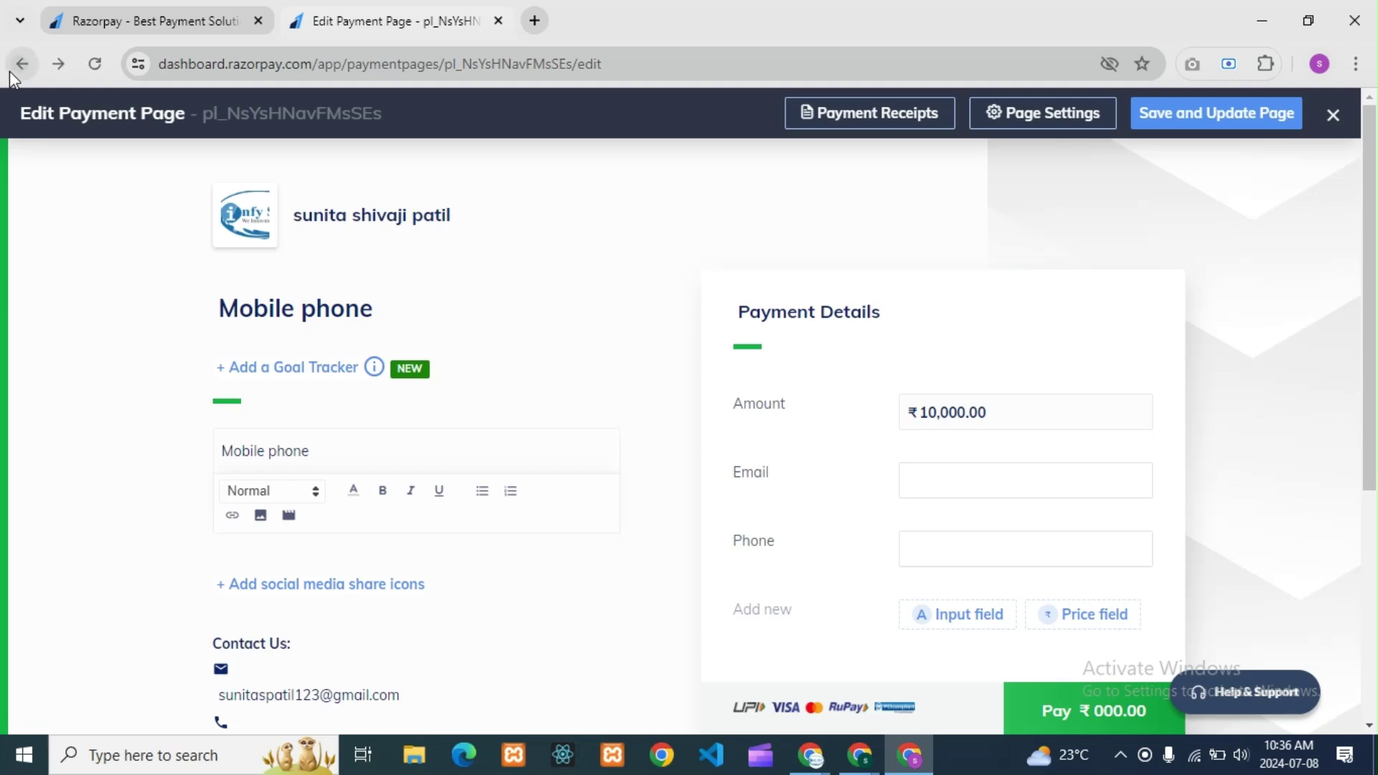
left_click(15, 70)
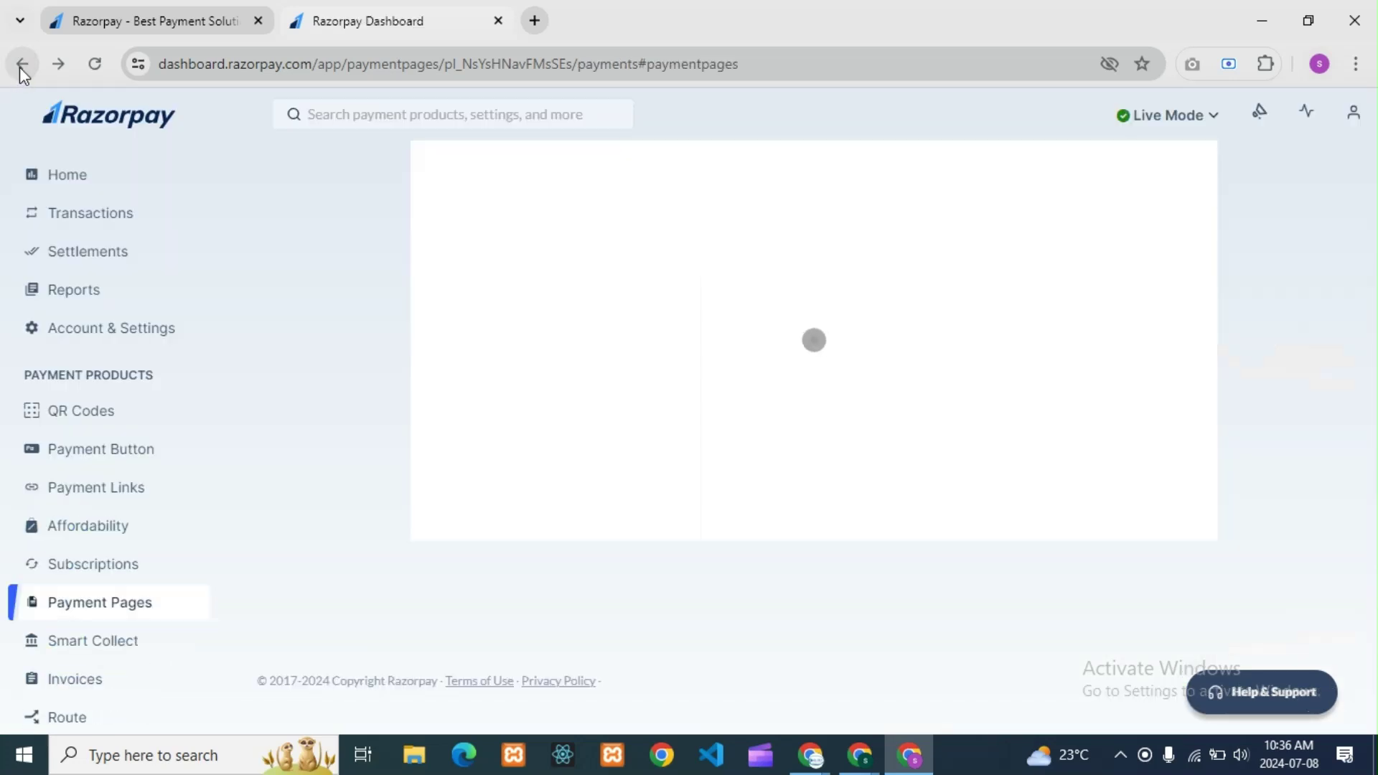
Return to the Payment Pages list and inspect the Page Url column slugs, including modicare.
left_click(25, 63)
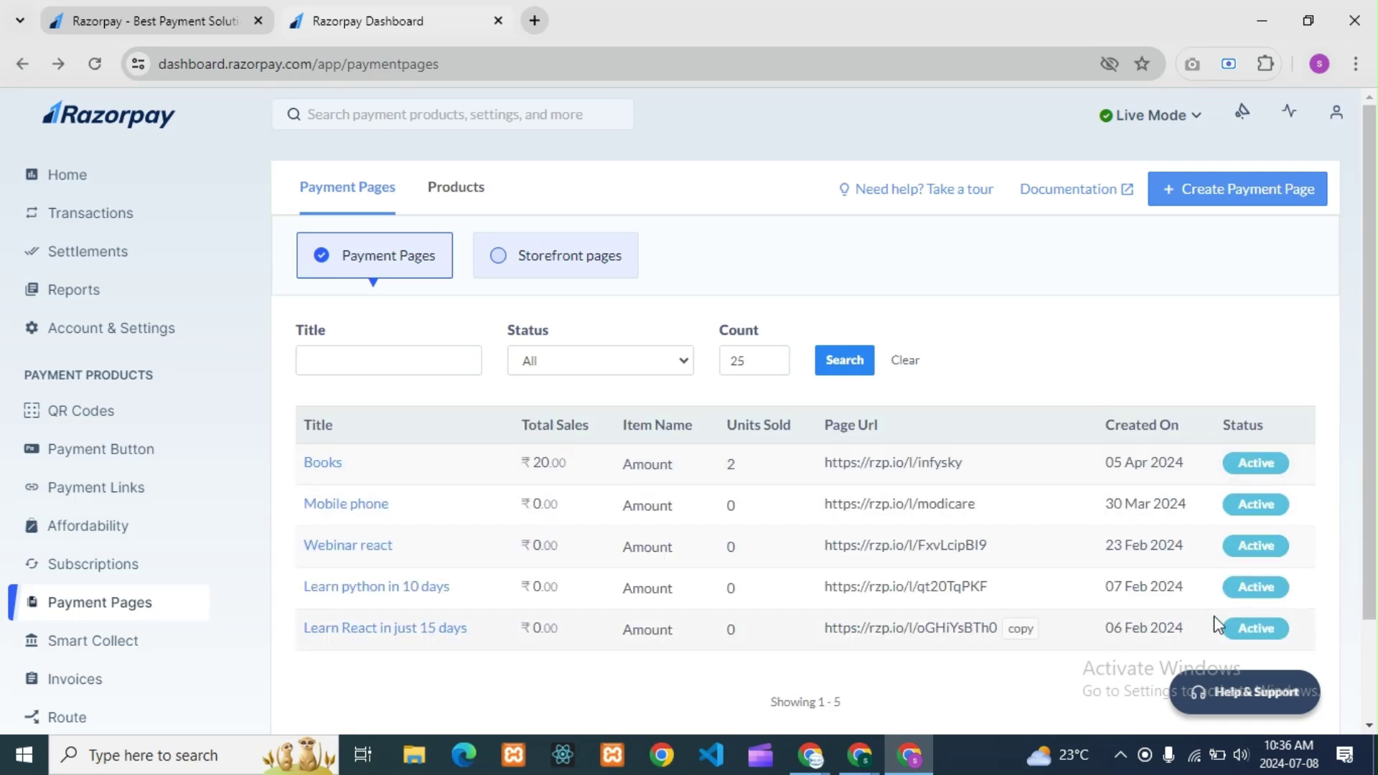
left_click_drag(914, 545, 987, 547)
left_click(940, 504)
double_click(940, 504)
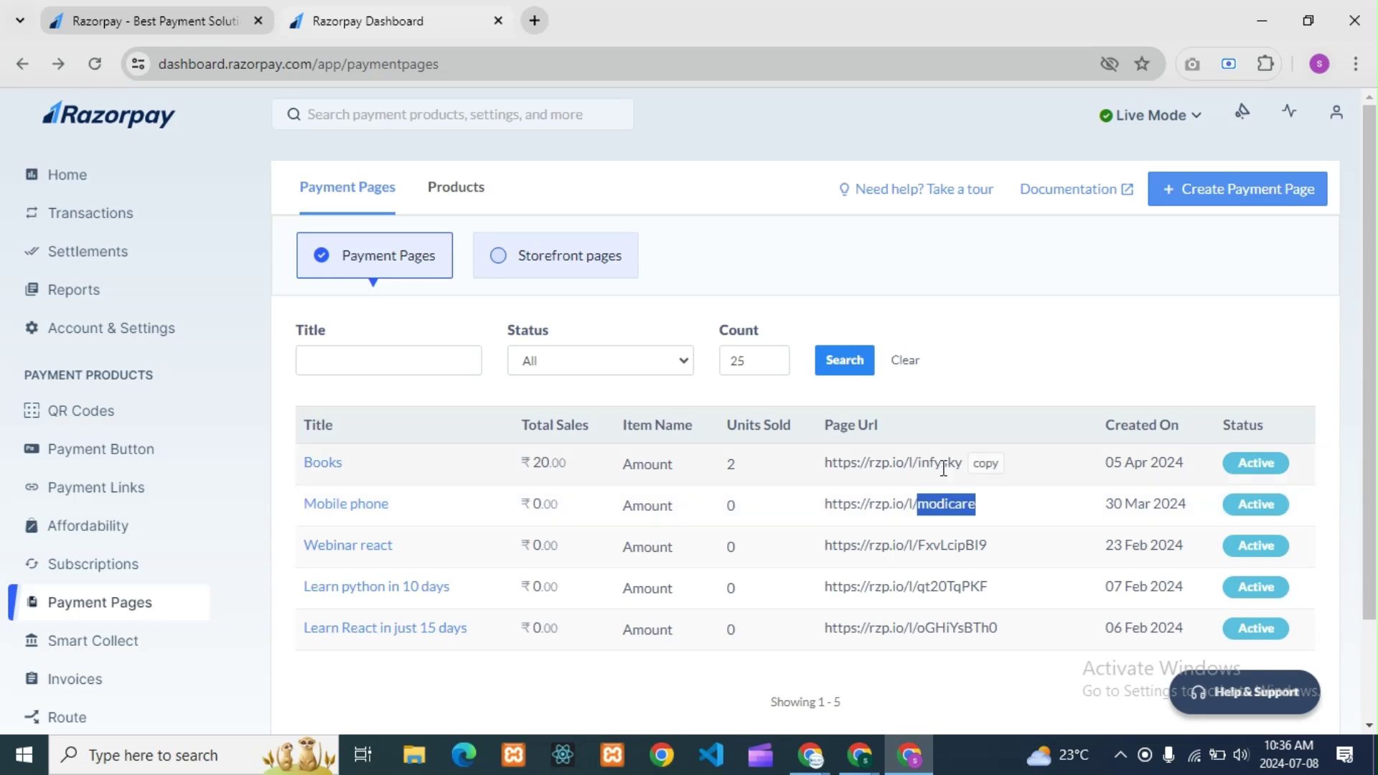
double_click(942, 463)
left_click(954, 587)
double_click(954, 587)
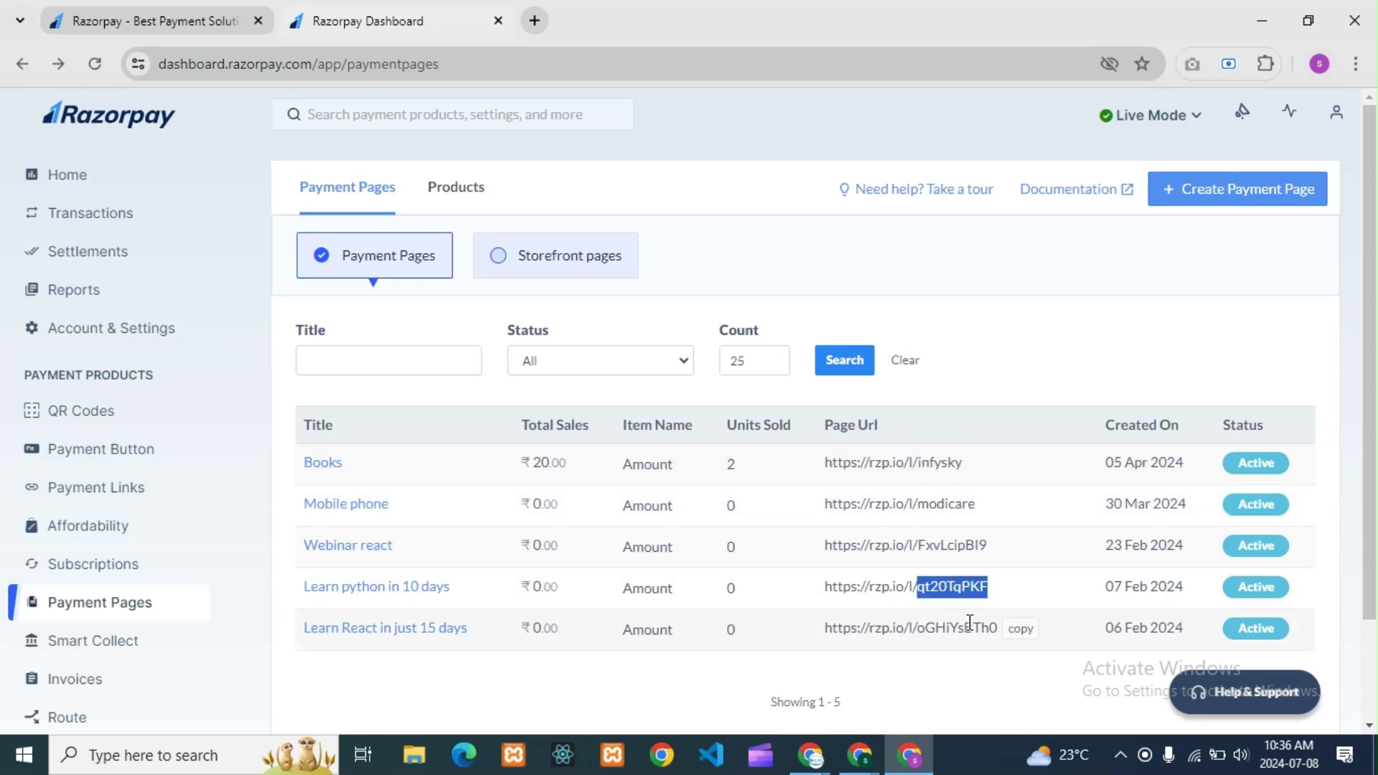
double_click(963, 627)
left_click(955, 585)
double_click(955, 585)
double_click(944, 547)
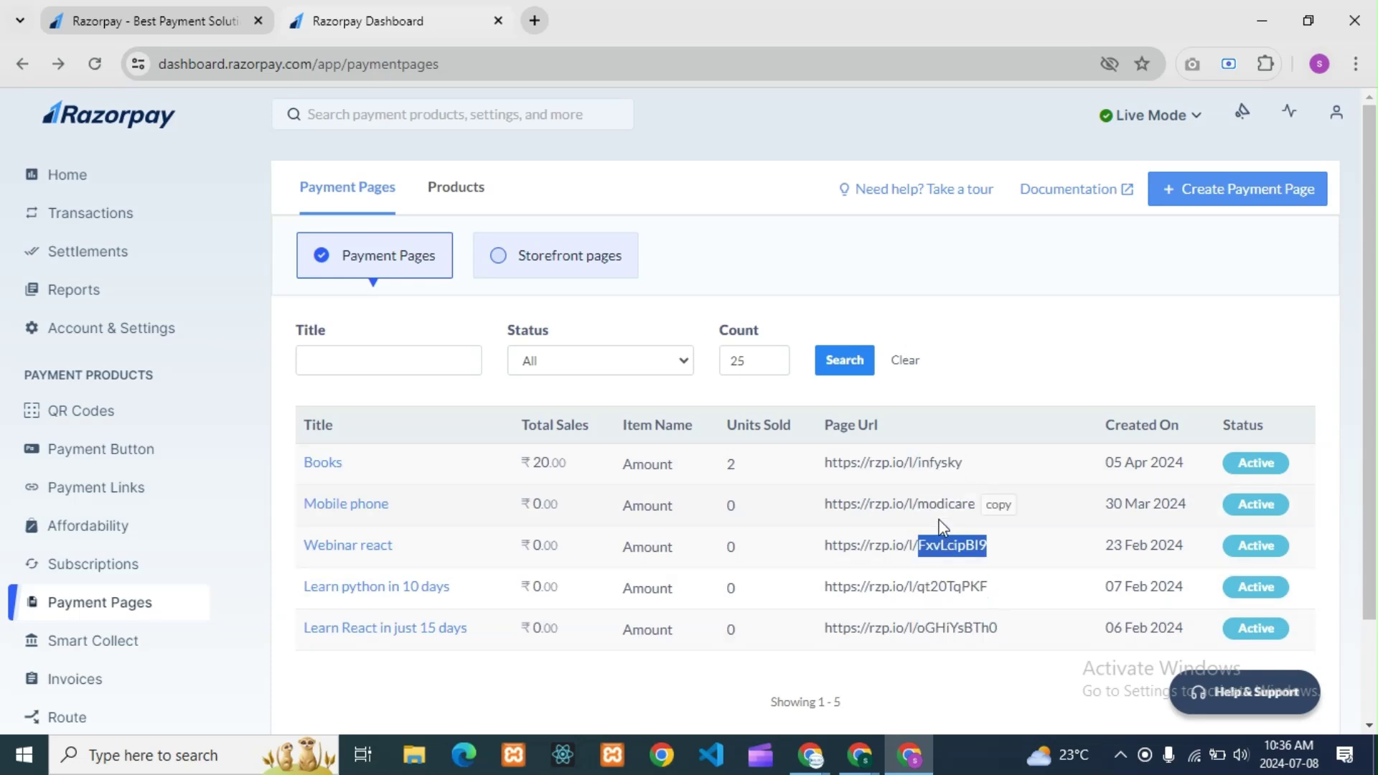
double_click(937, 504)
double_click(926, 460)
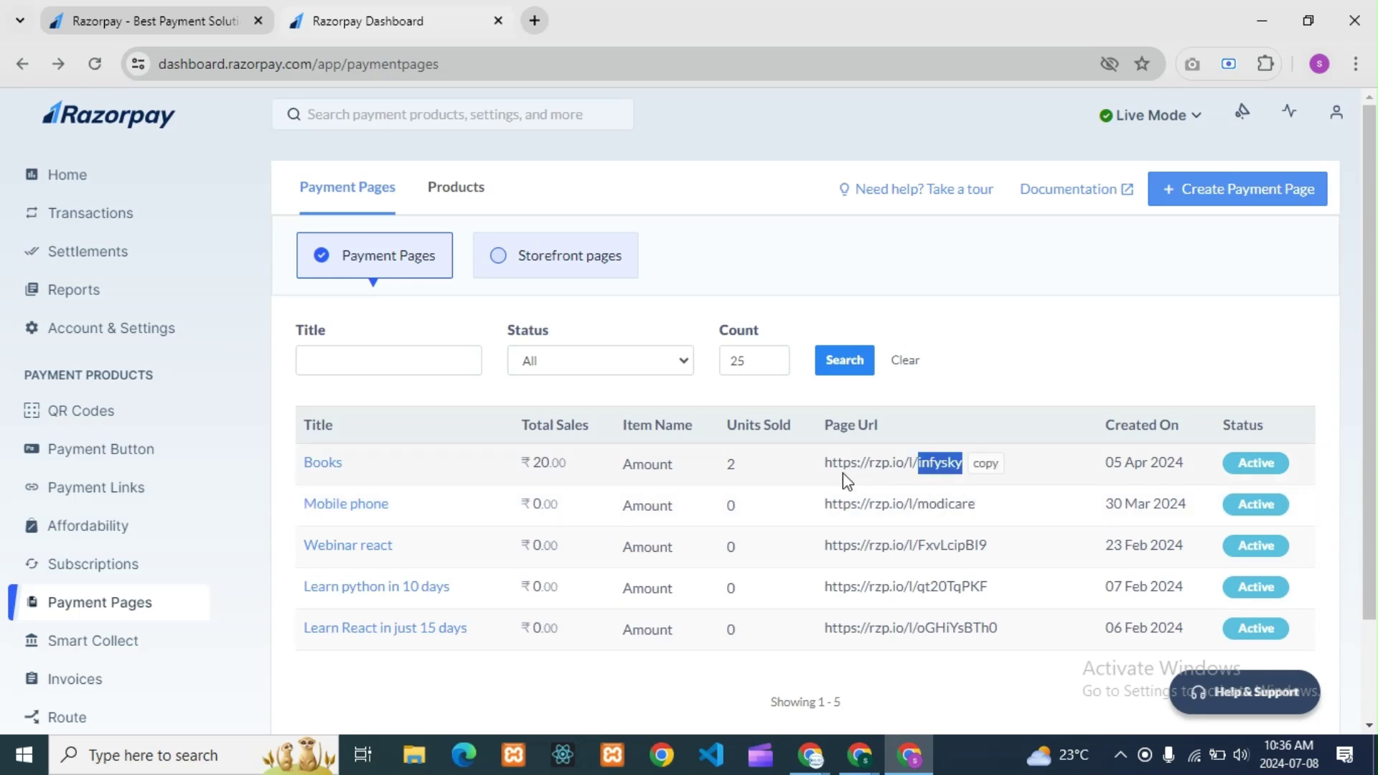
left_click(683, 710)
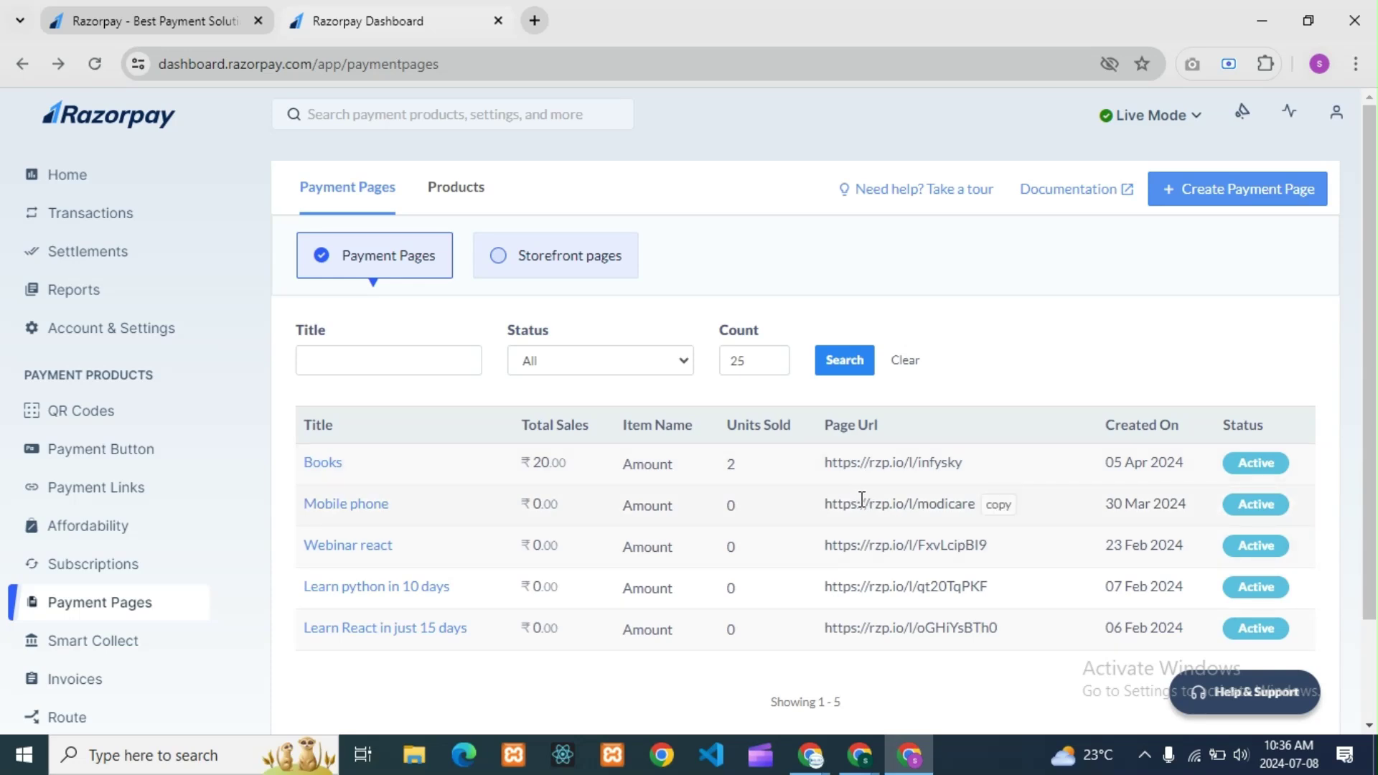
Confirm the Mobile phone row's rzp.io/l/modicare link and open its details.
left_click_drag(862, 499, 919, 502)
left_click(1060, 329)
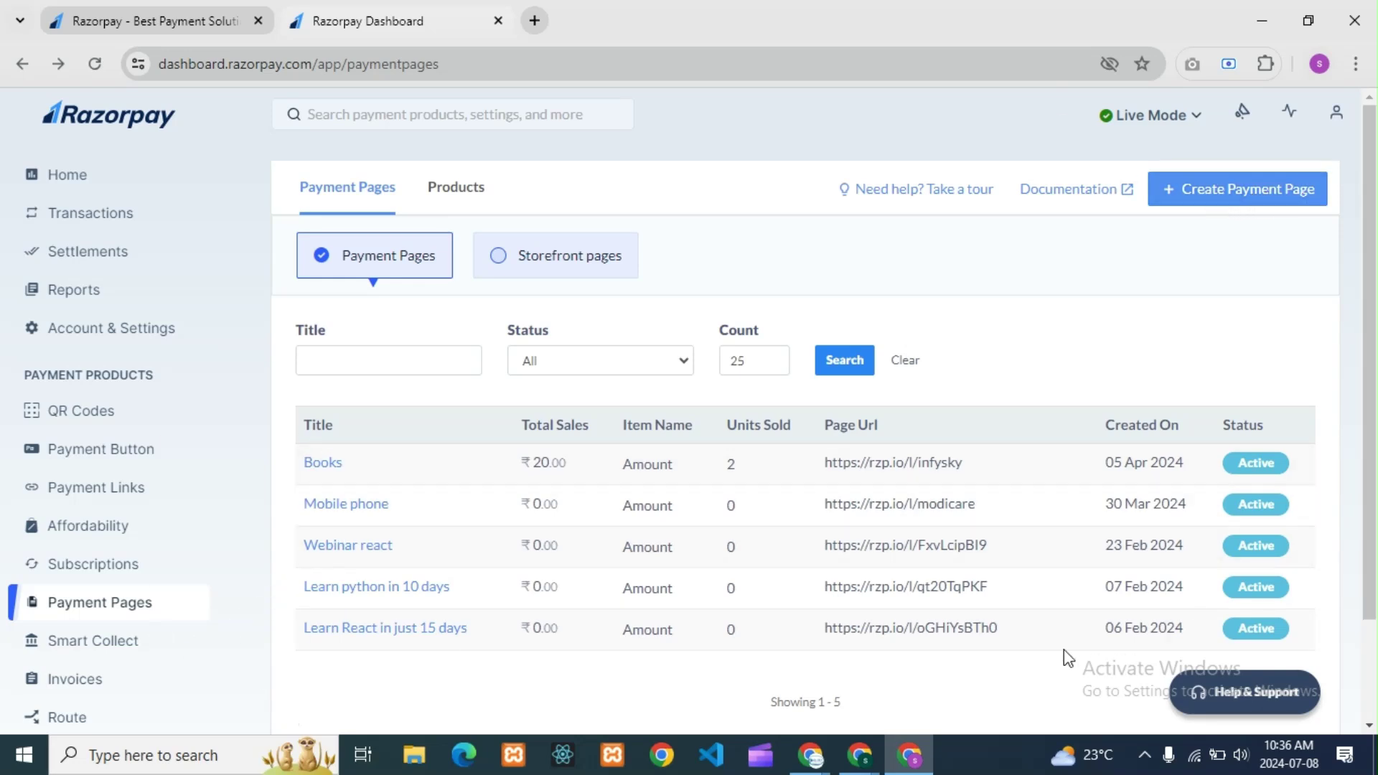
left_click(331, 511)
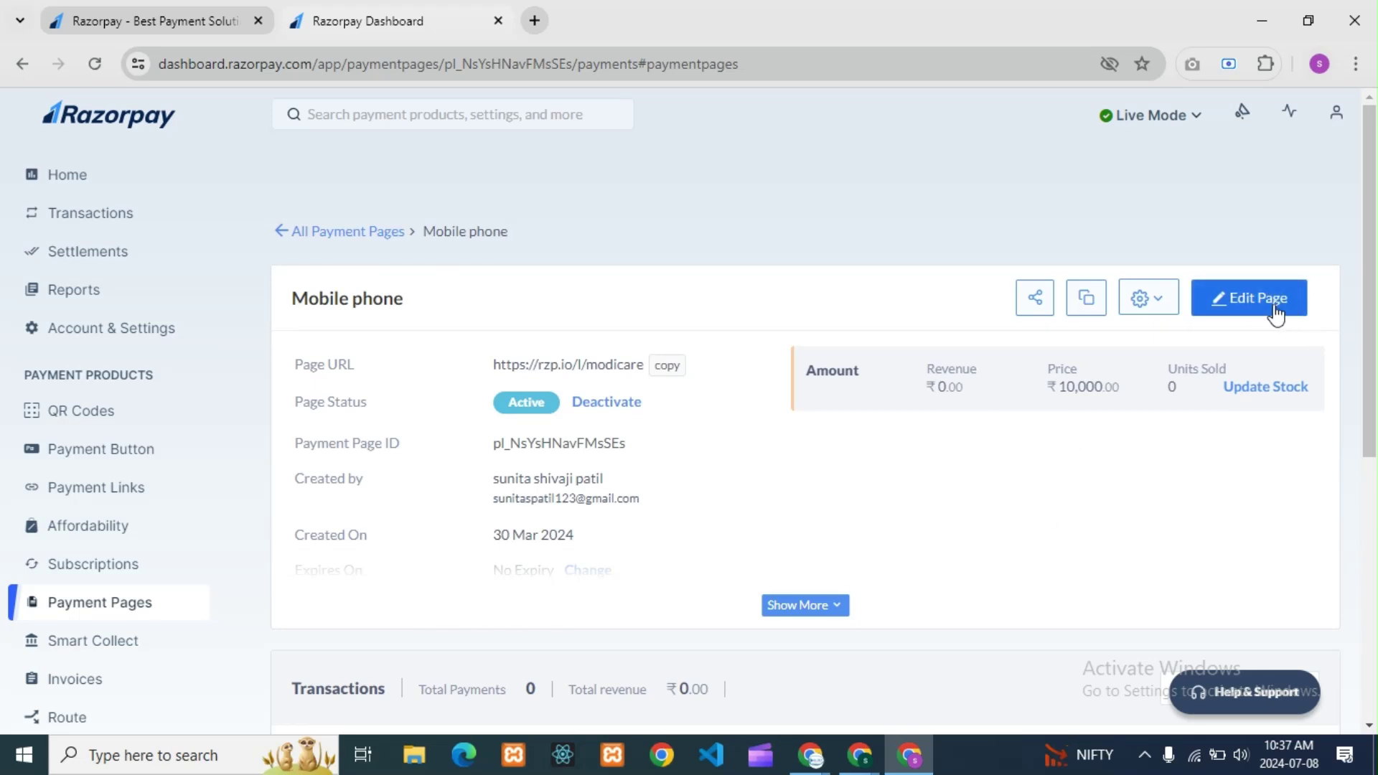
In the Mobile phone editor's Page Settings, verify the URL slug is modicare, then cancel.
left_click(1252, 305)
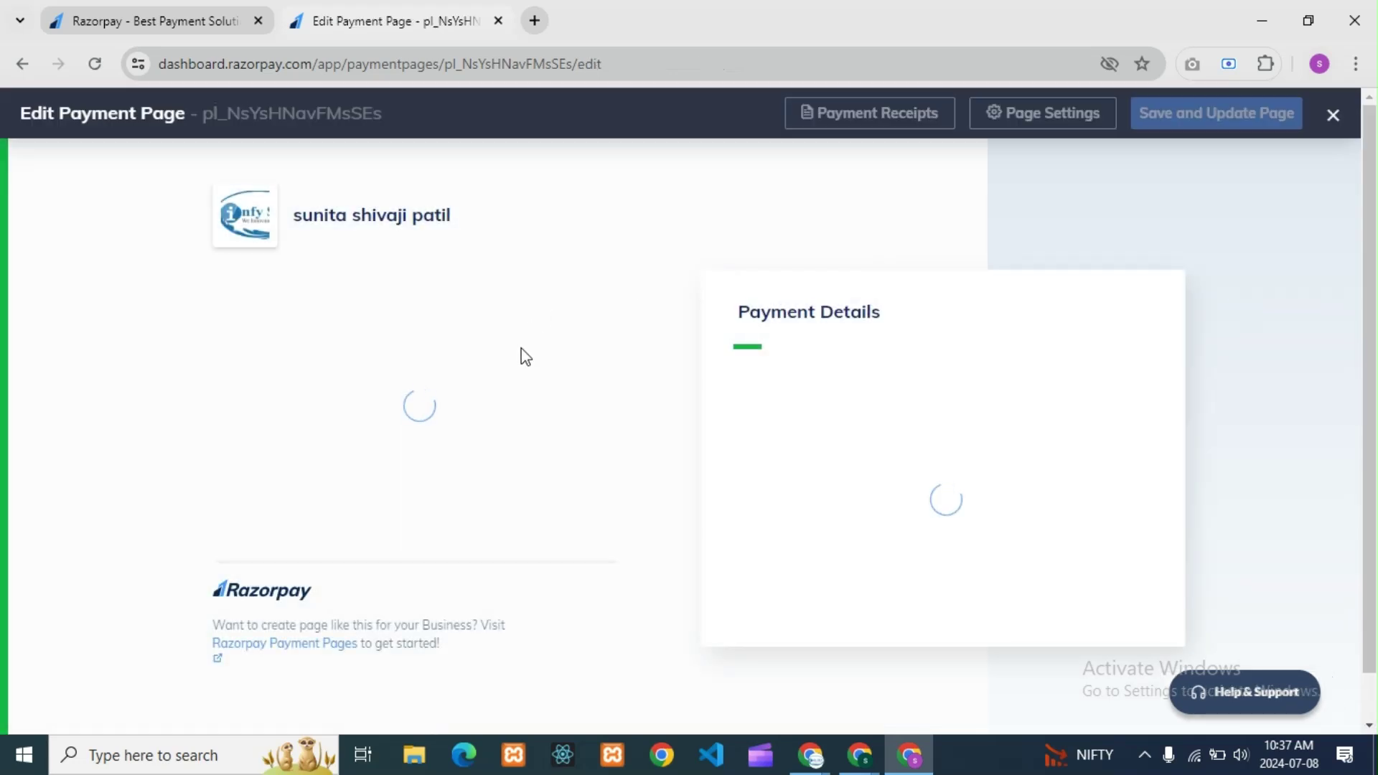
scroll(1033, 667, "down", 7)
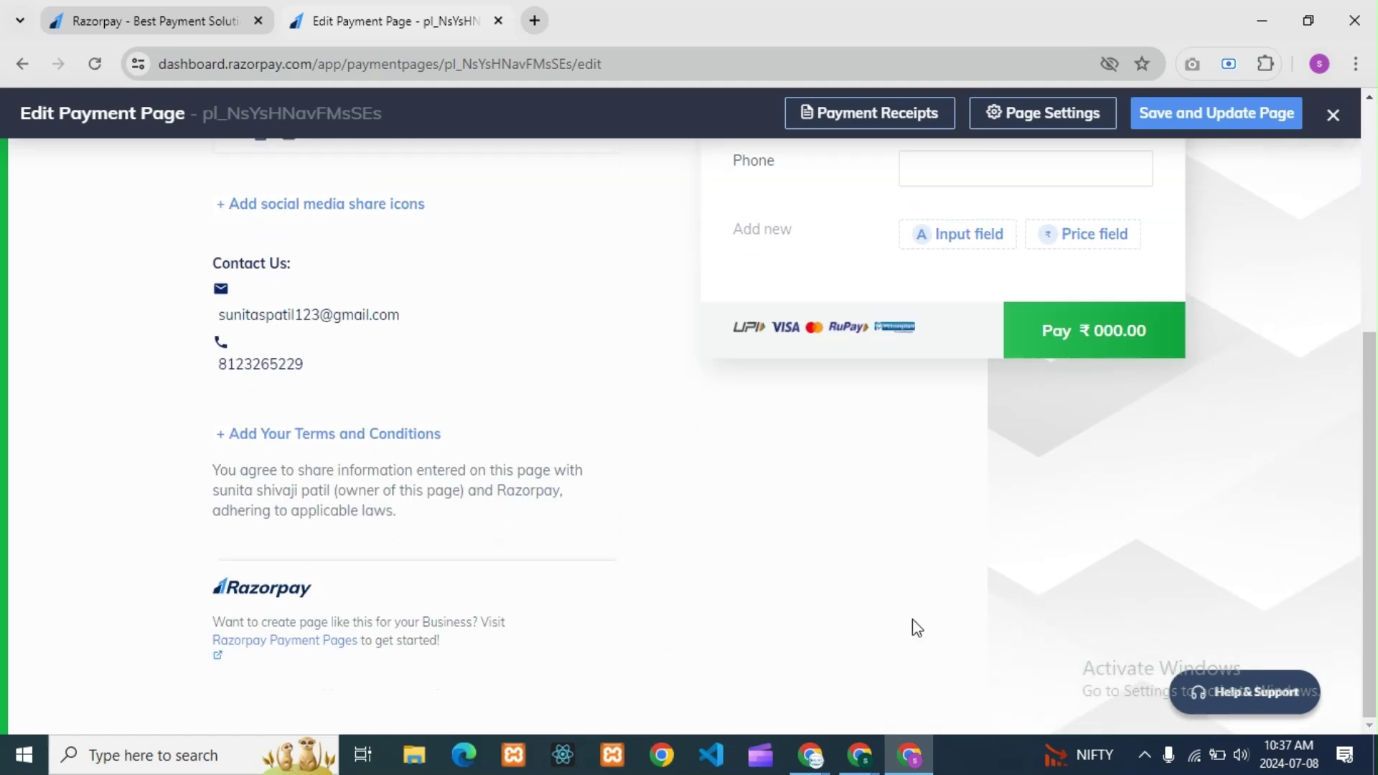
scroll(914, 628, "up", 7)
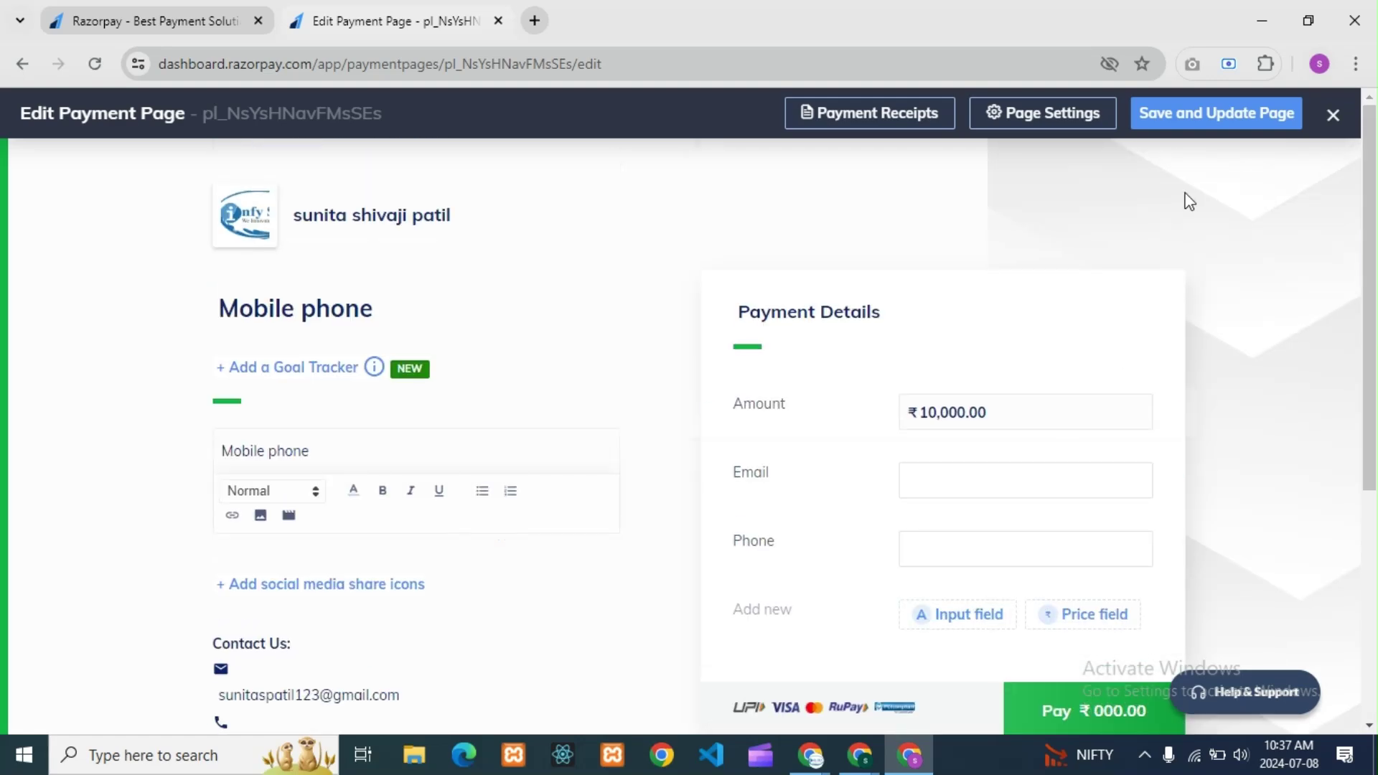
left_click(1056, 122)
double_click(721, 221)
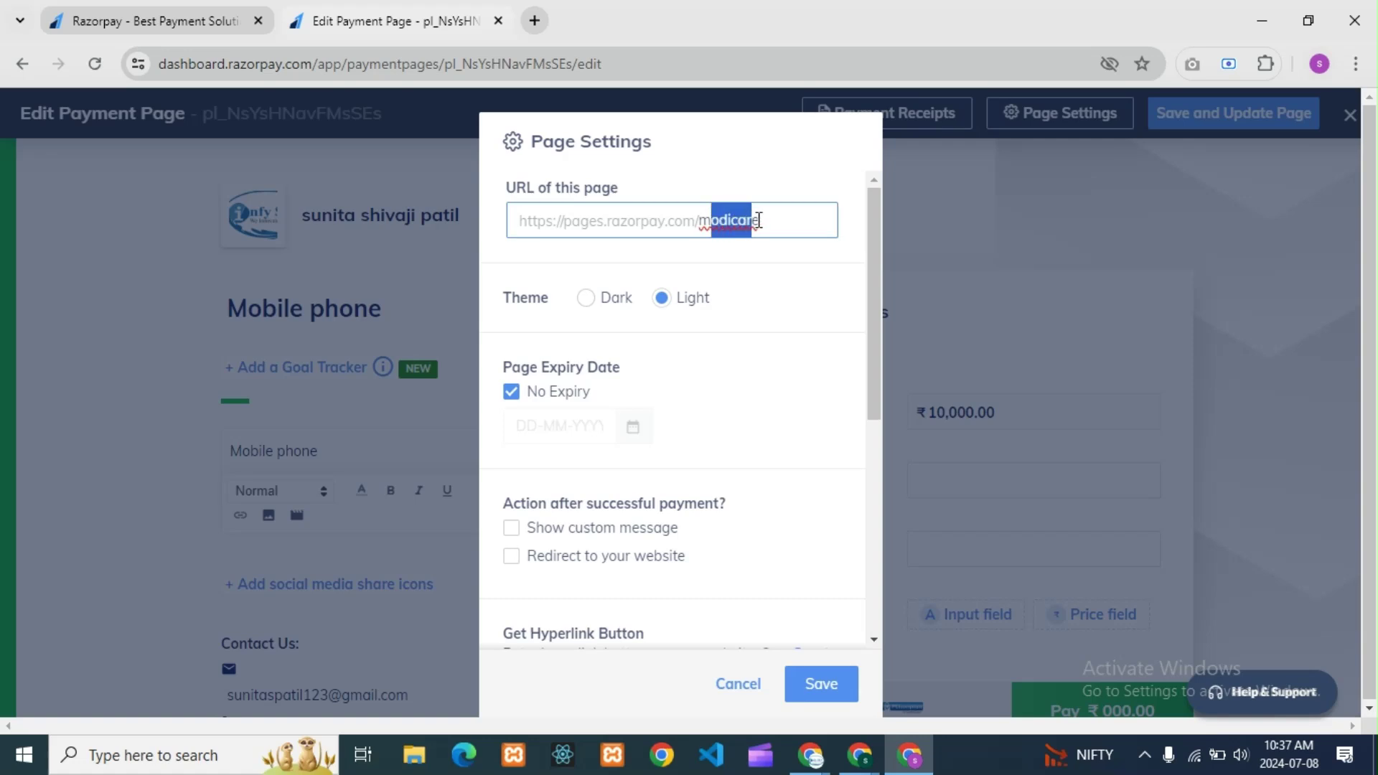
left_click(781, 312)
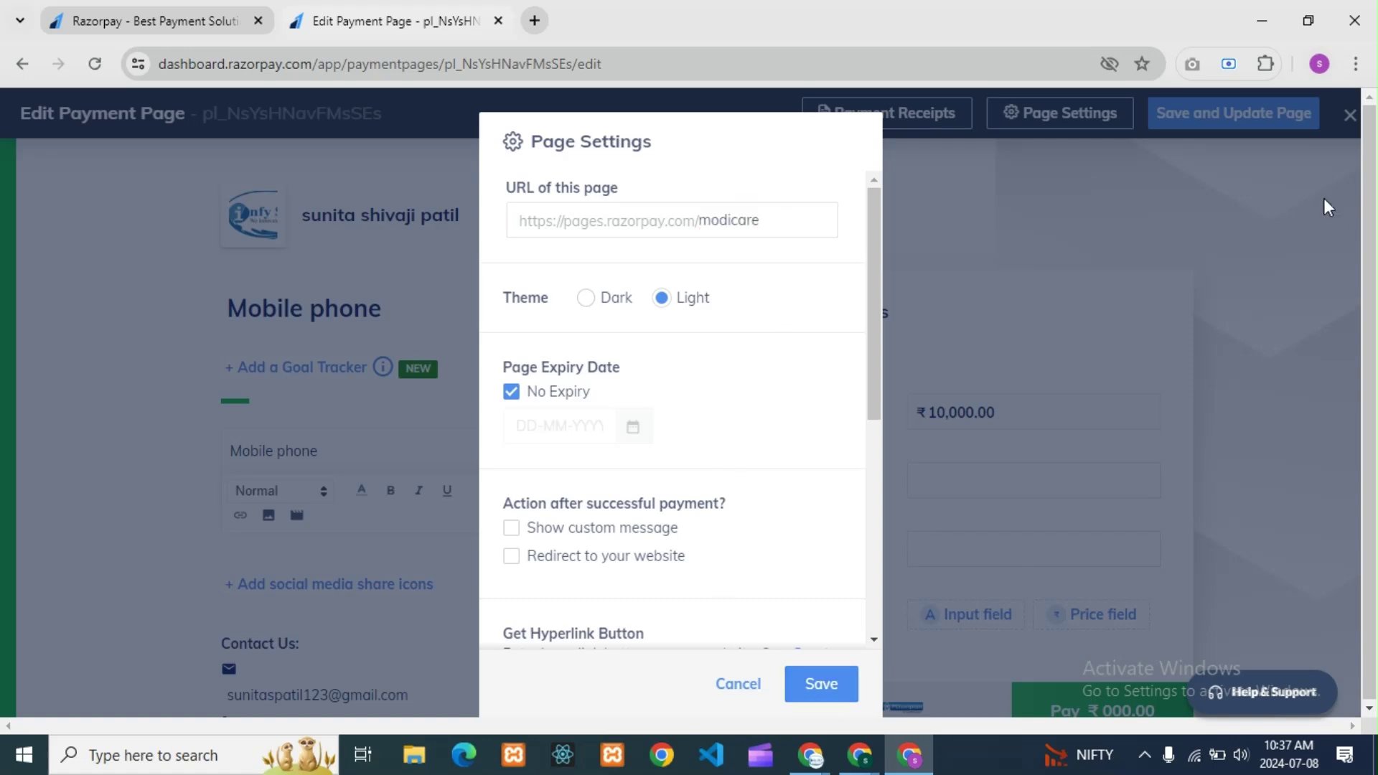
left_click(743, 684)
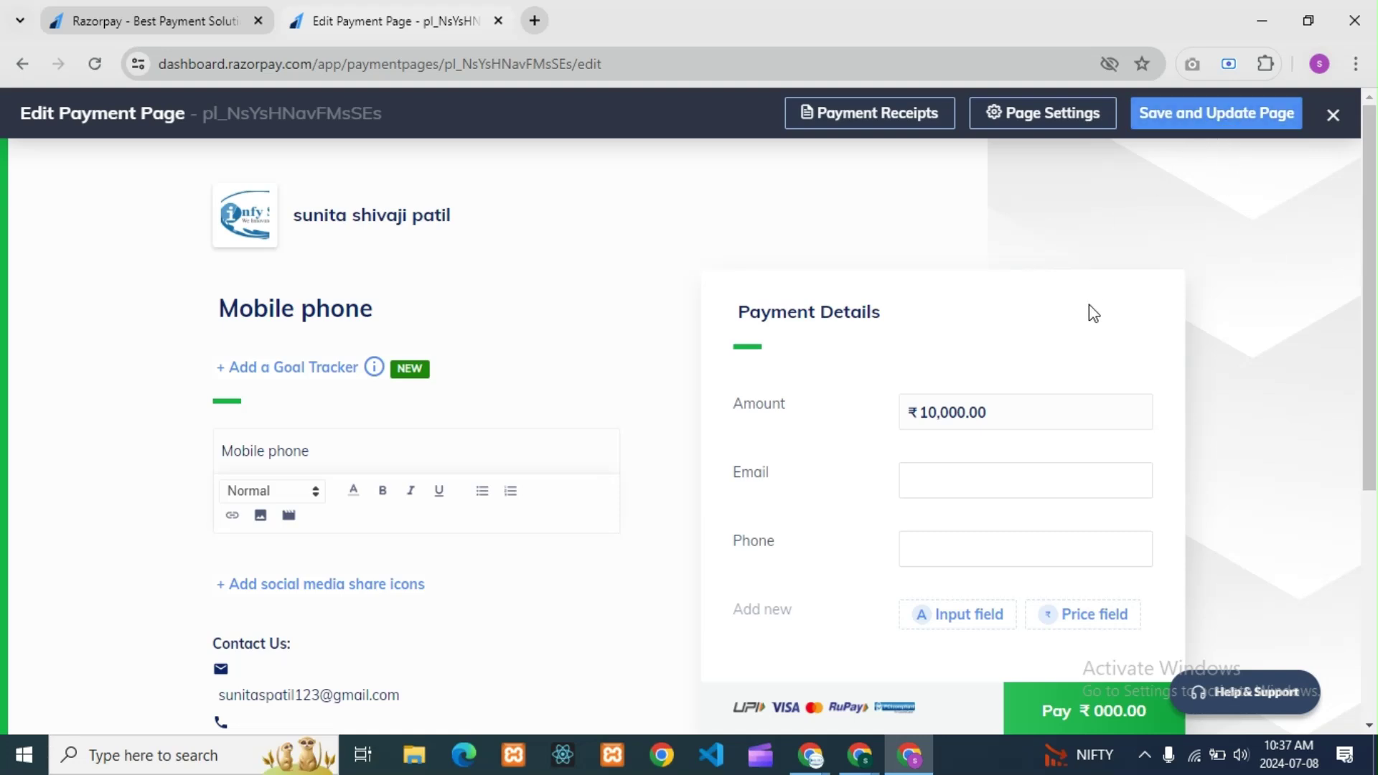